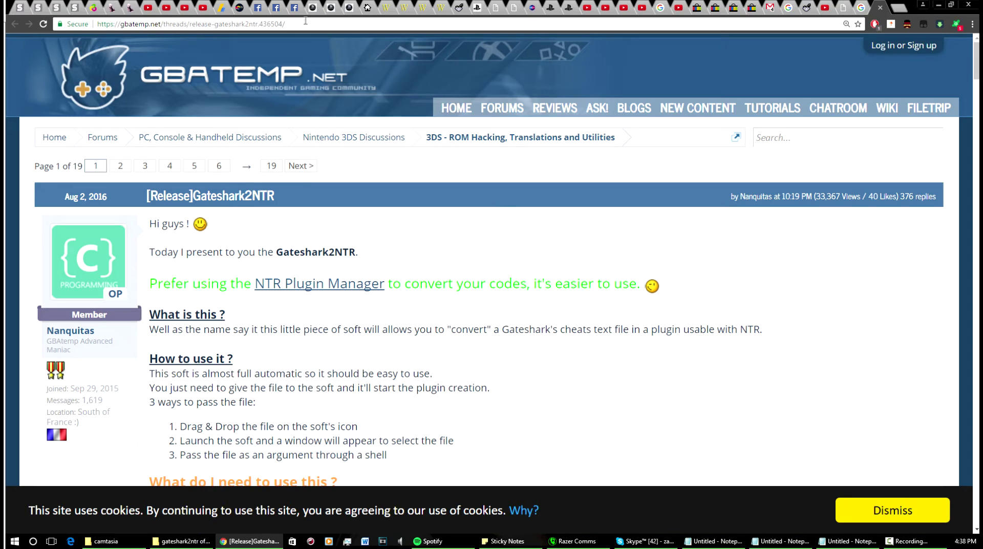
Step: Read the Gateshark2NTR release thread's description, usage instructions and list of required software
click(283, 23)
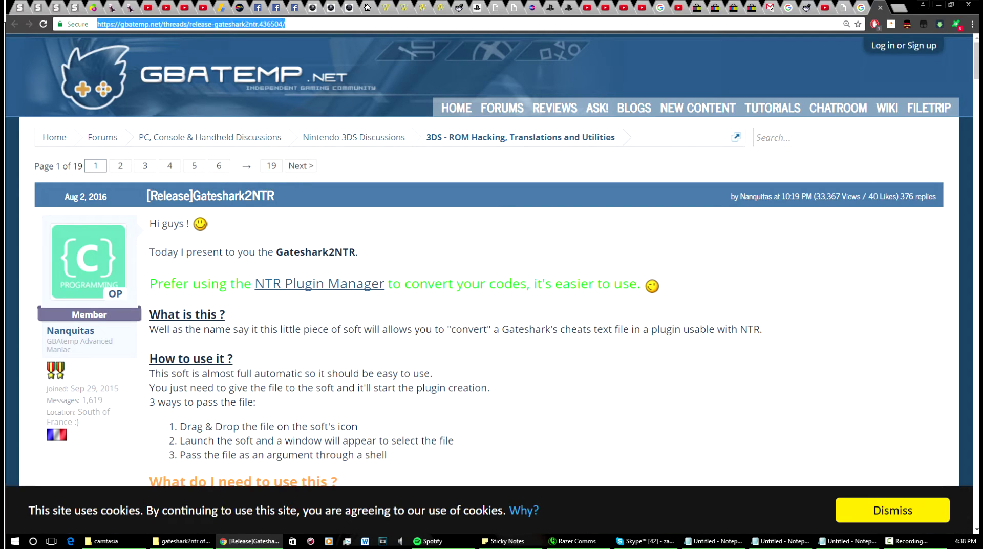
key(alt+Tab)
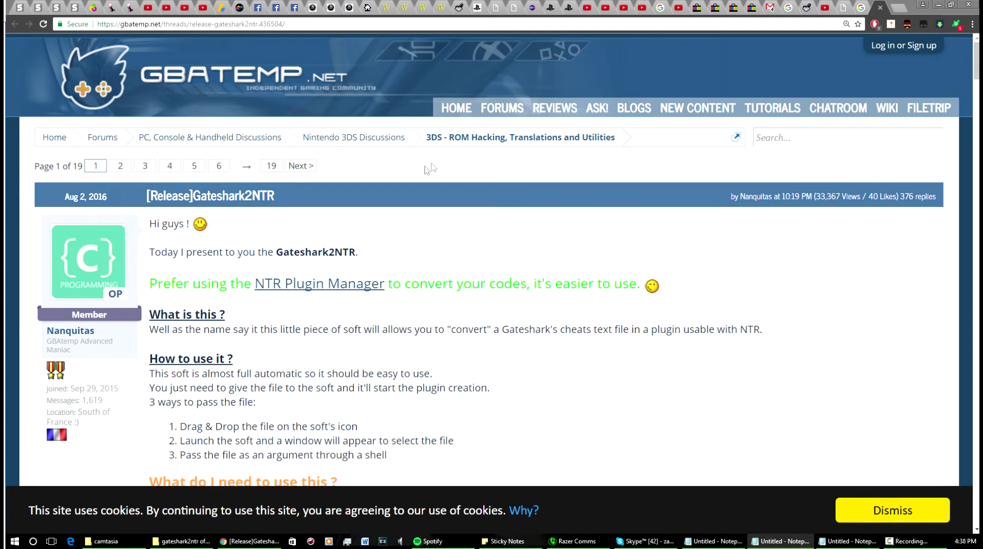
click(372, 235)
scroll(372, 235, down, 1)
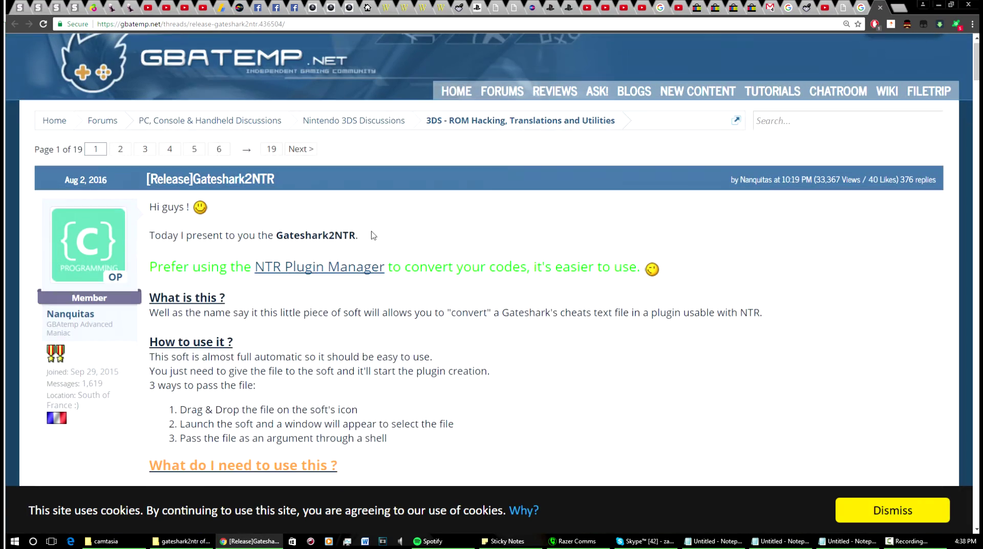
scroll(248, 281, down, 3)
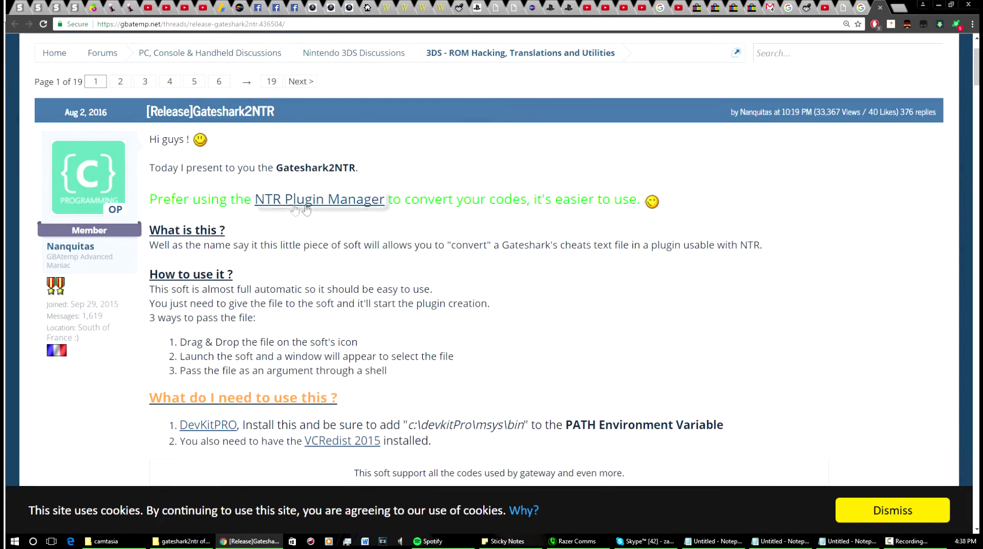
scroll(364, 209, down, 3)
scroll(364, 210, down, 5)
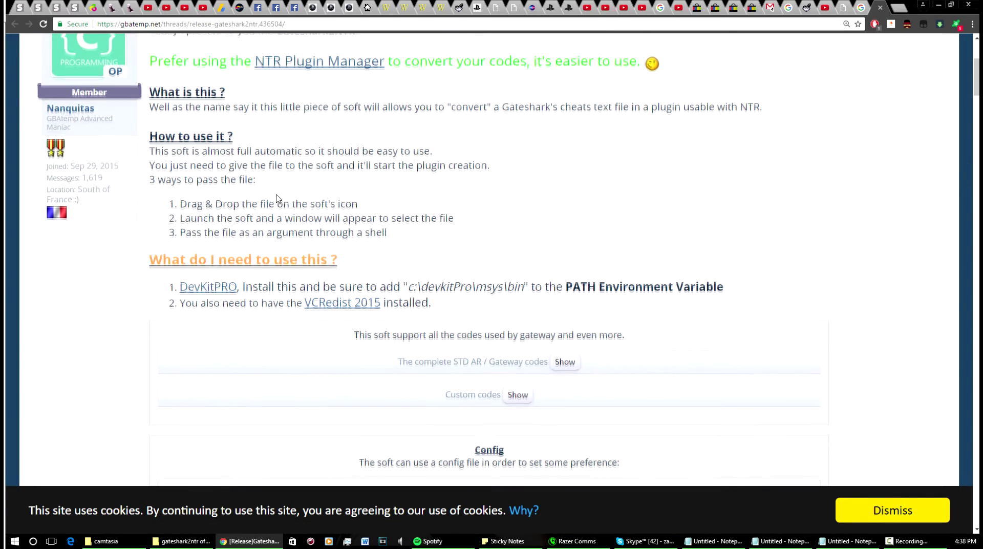
scroll(277, 198, down, 1)
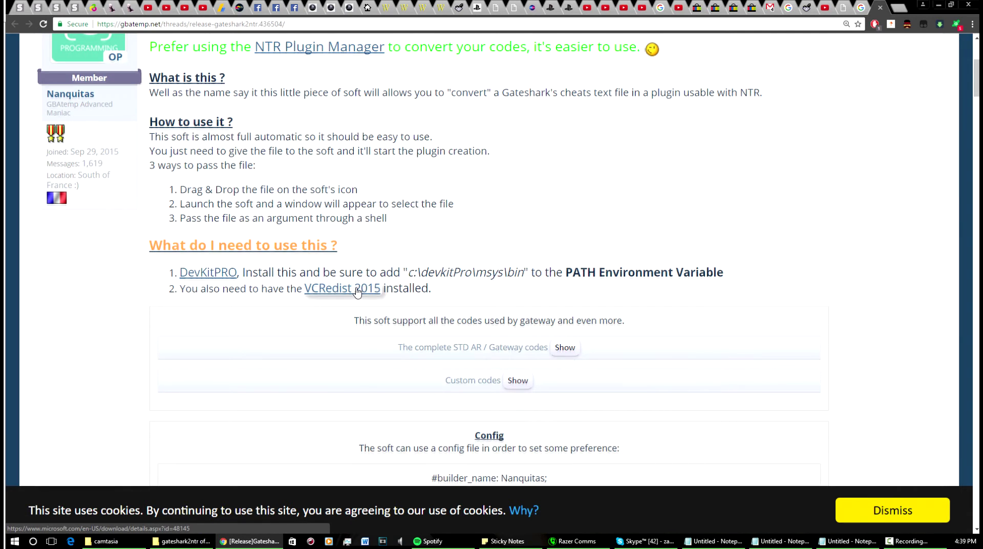
scroll(357, 291, up, 5)
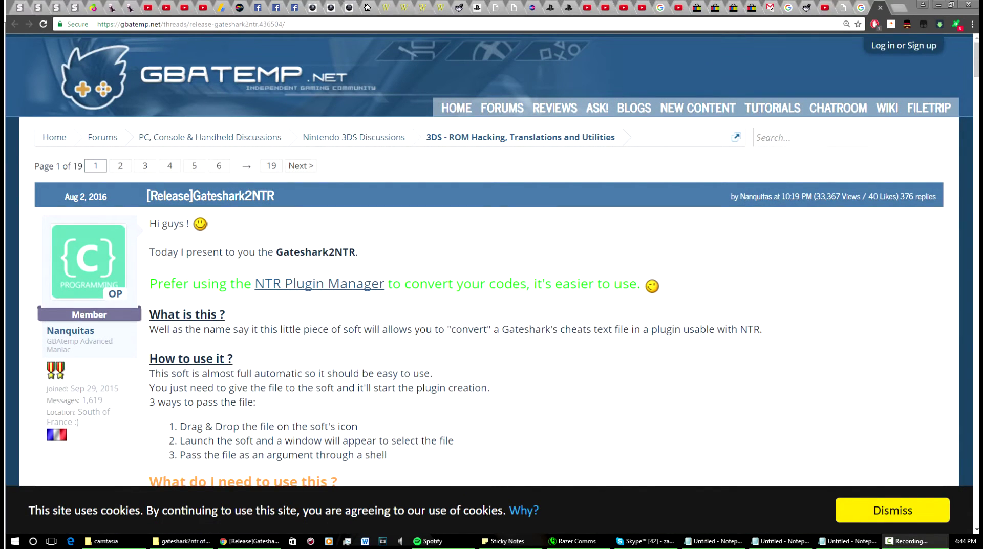
Step: Download the Gateshark2NTR 1.1.zip attachment from the end of the thread's first post
scroll(59, 177, down, 1)
right_click(55, 147)
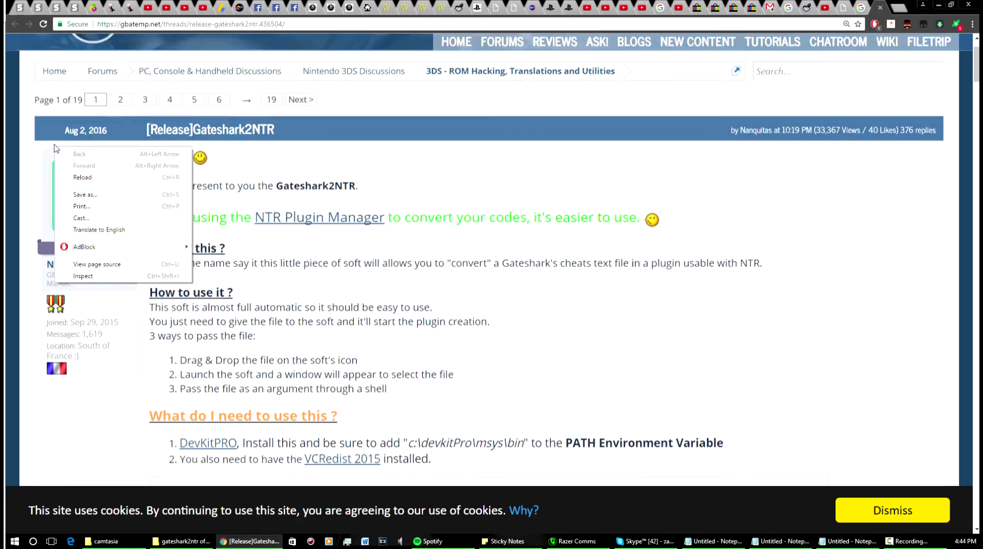
click(31, 123)
scroll(32, 124, down, 20)
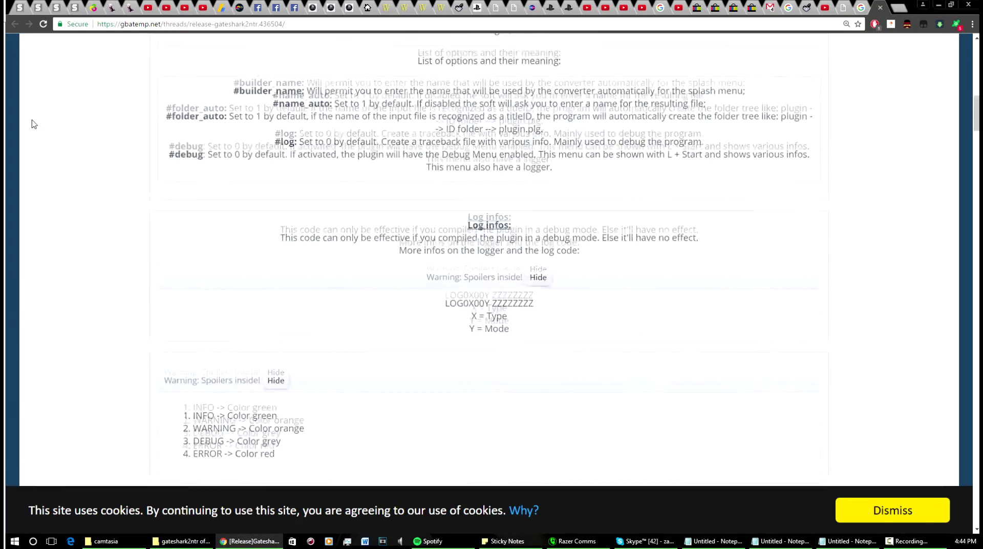
scroll(33, 126, down, 15)
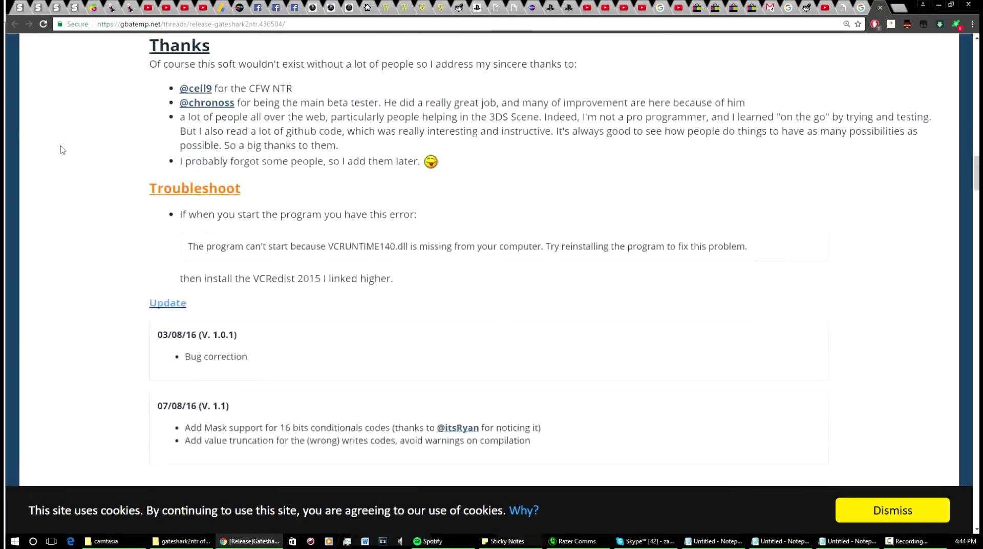
click(278, 217)
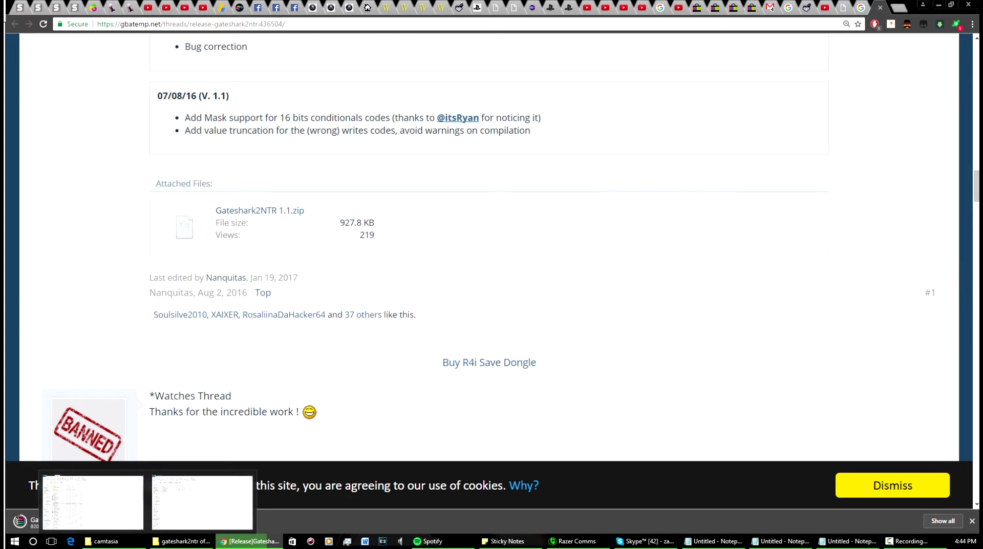
Step: Open the downloaded Gateshark2NTR 1.1.zip over the gateshark2ntr official folder, inspect its template folder, and close the archive
click(62, 522)
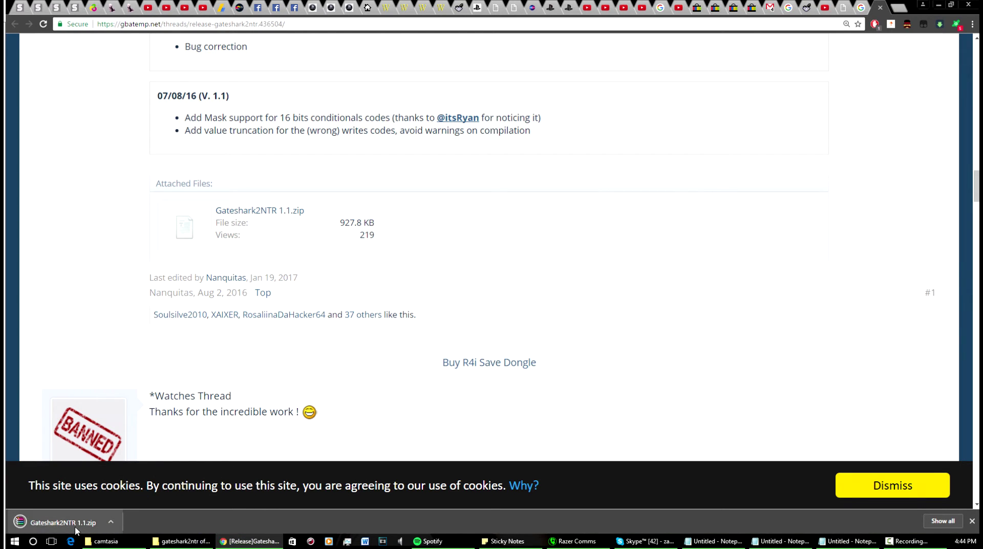
click(180, 541)
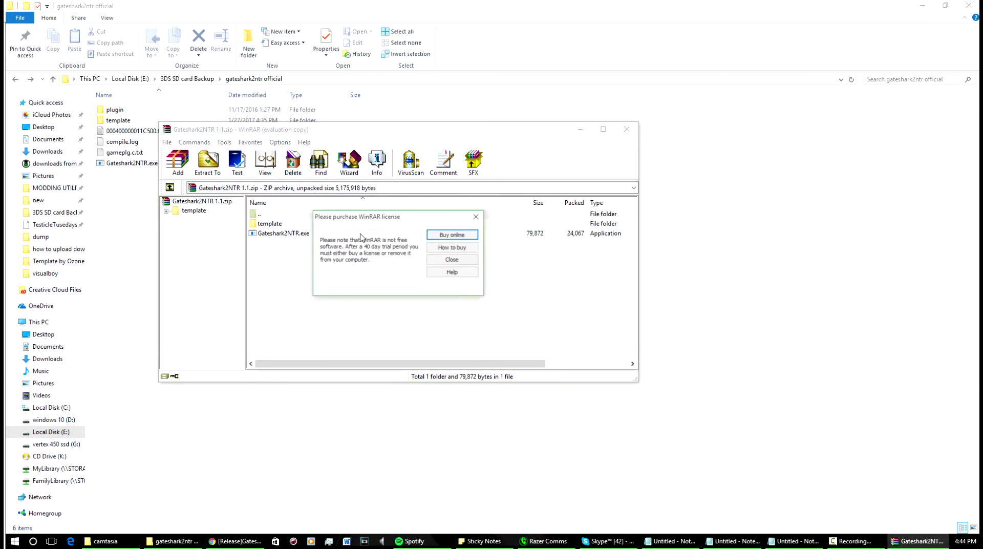
click(453, 259)
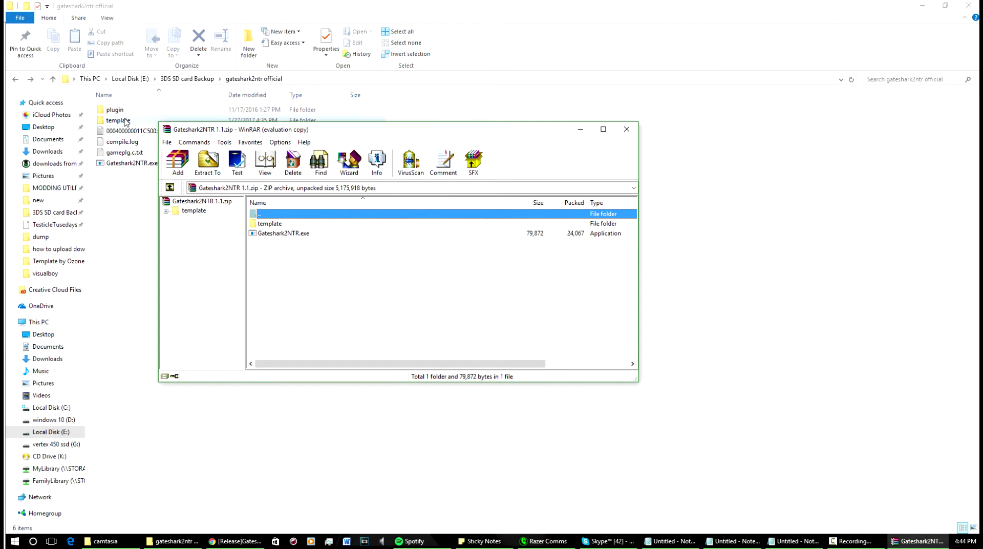
double_click(270, 224)
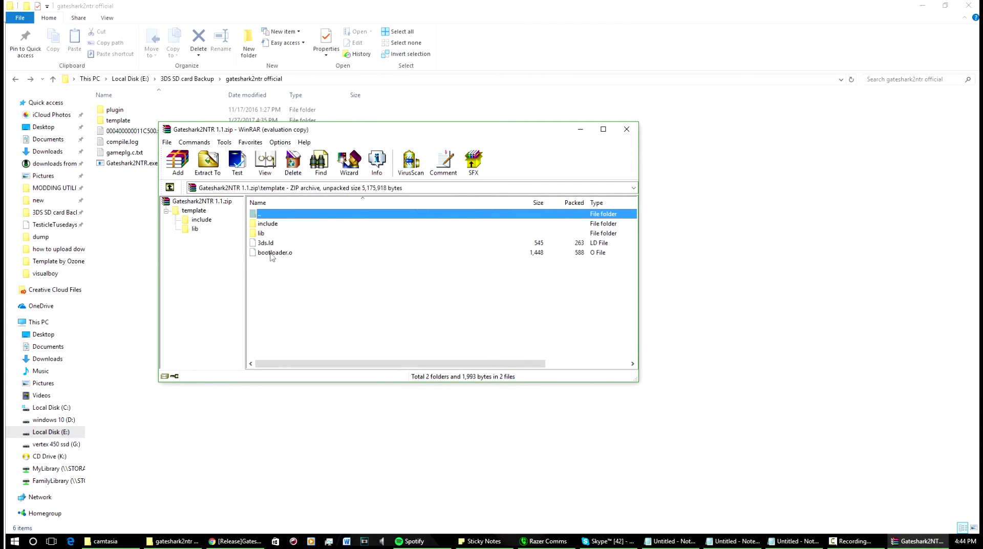
double_click(280, 216)
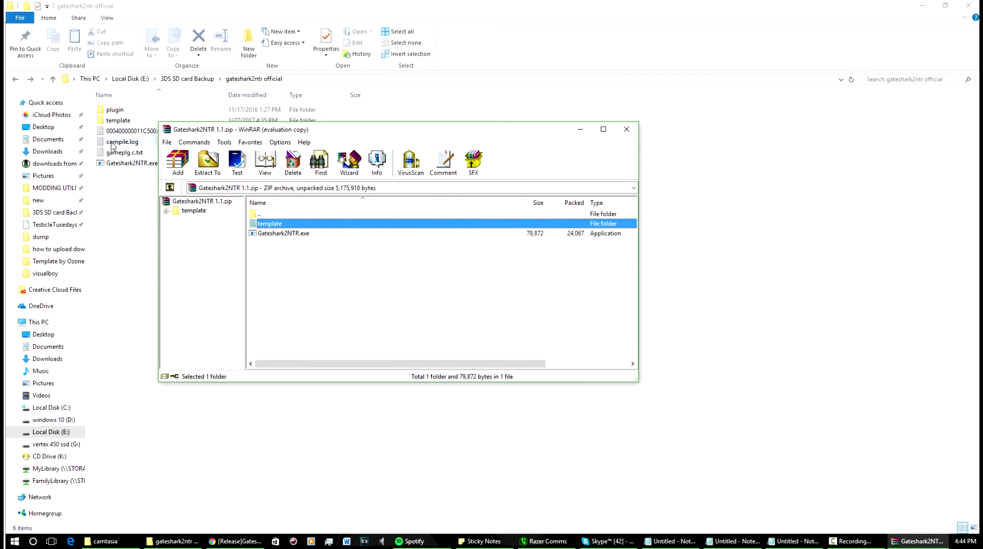
click(624, 130)
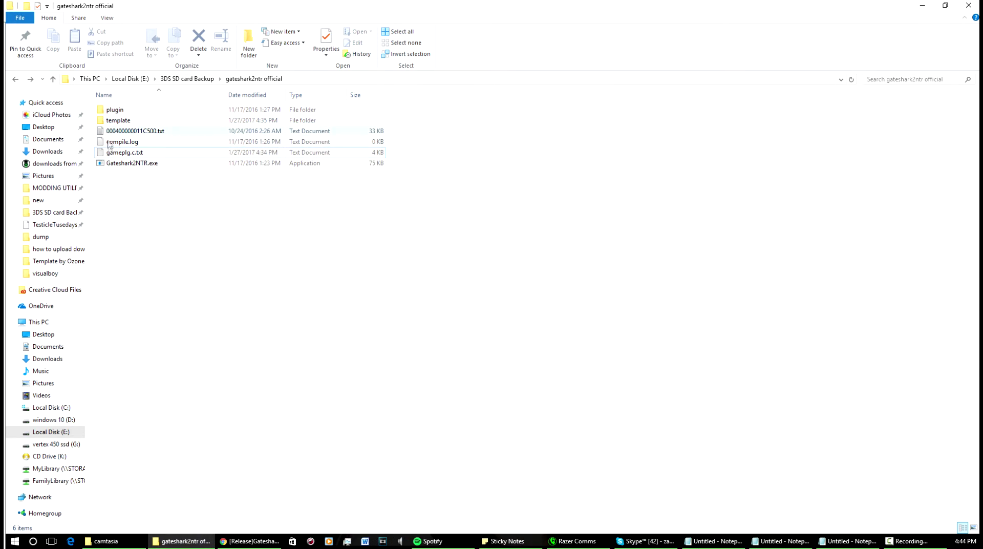
Step: Delete gameplg.c.txt from the gateshark2ntr official folder and create a new text document there
click(156, 152)
key(Delete)
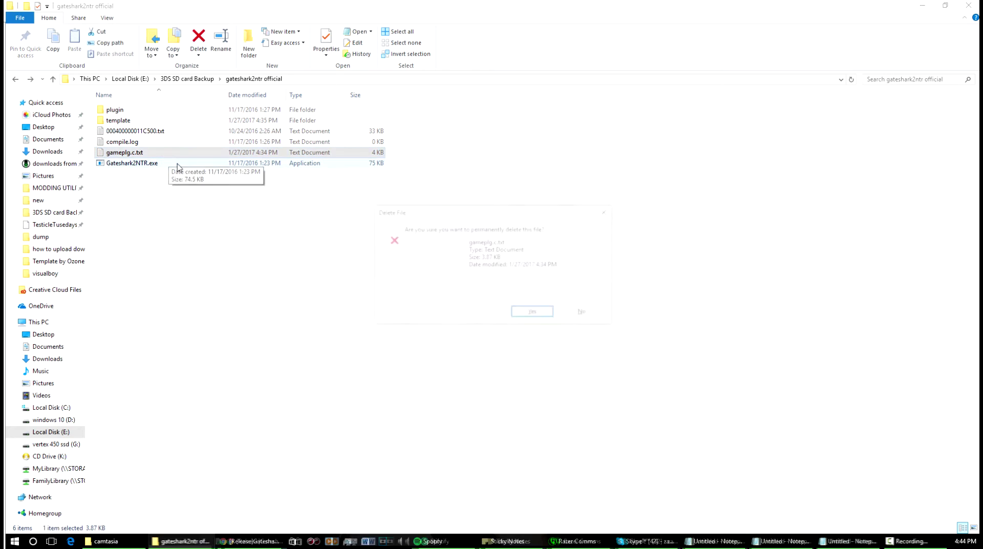
right_click(130, 191)
mouse_move(177, 320)
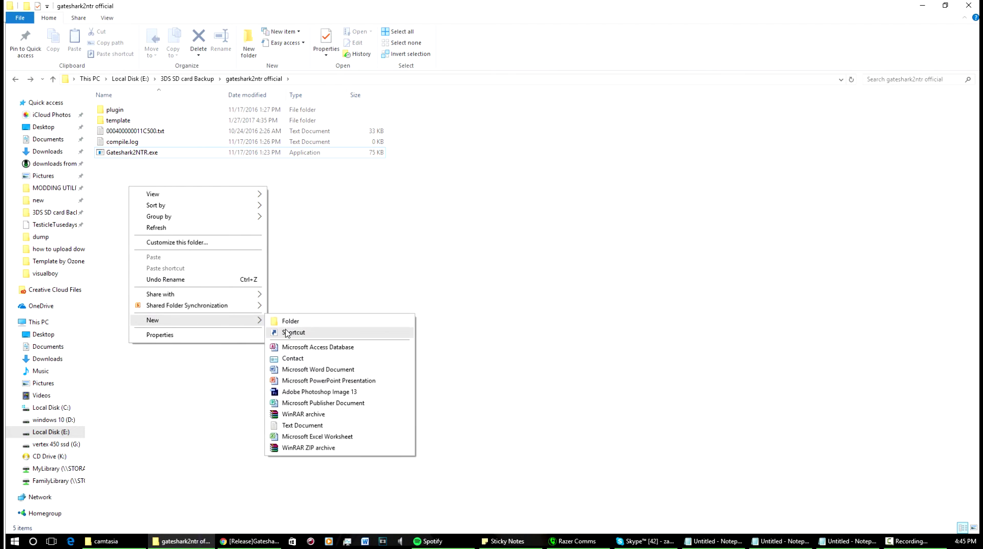
click(313, 425)
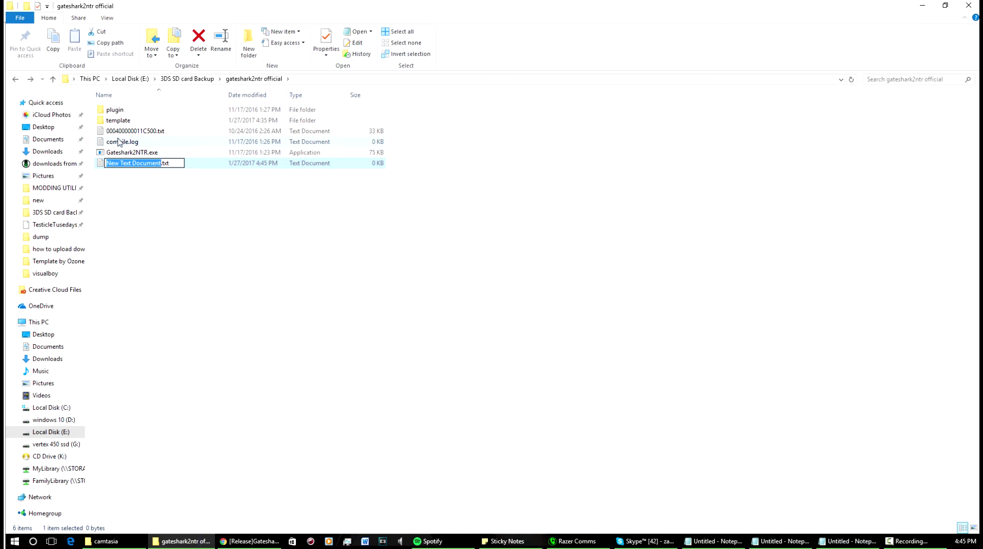
click(118, 135)
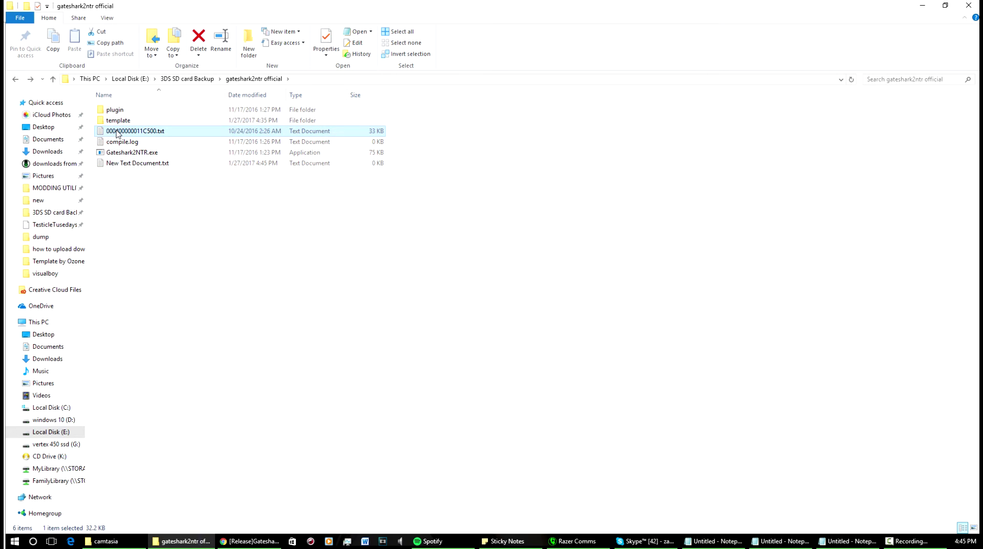
click(117, 131)
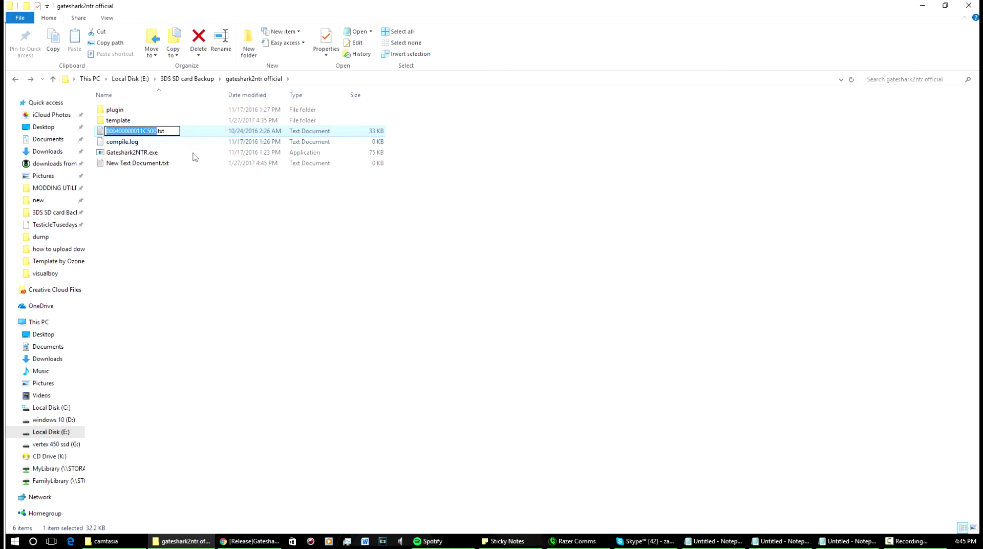
click(183, 165)
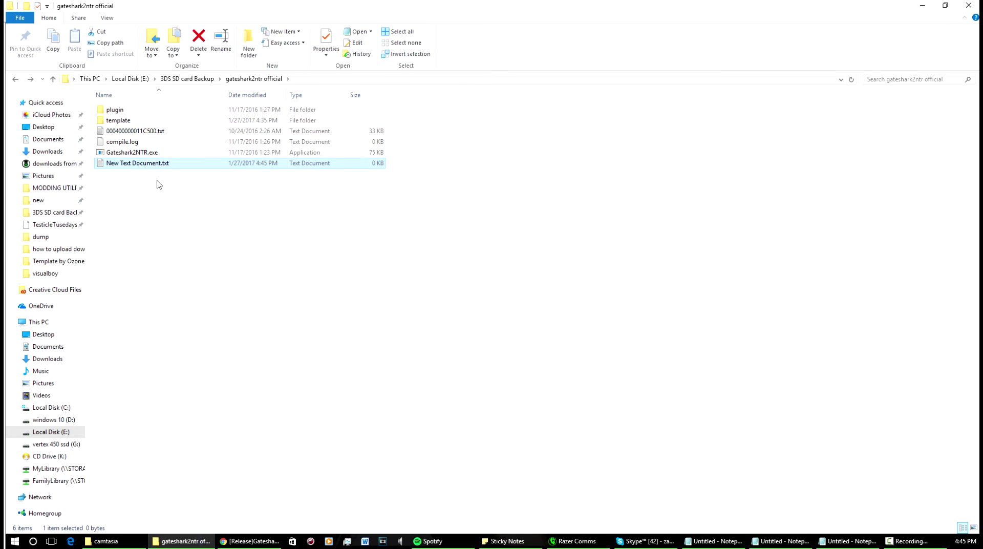
key(F2)
click(188, 212)
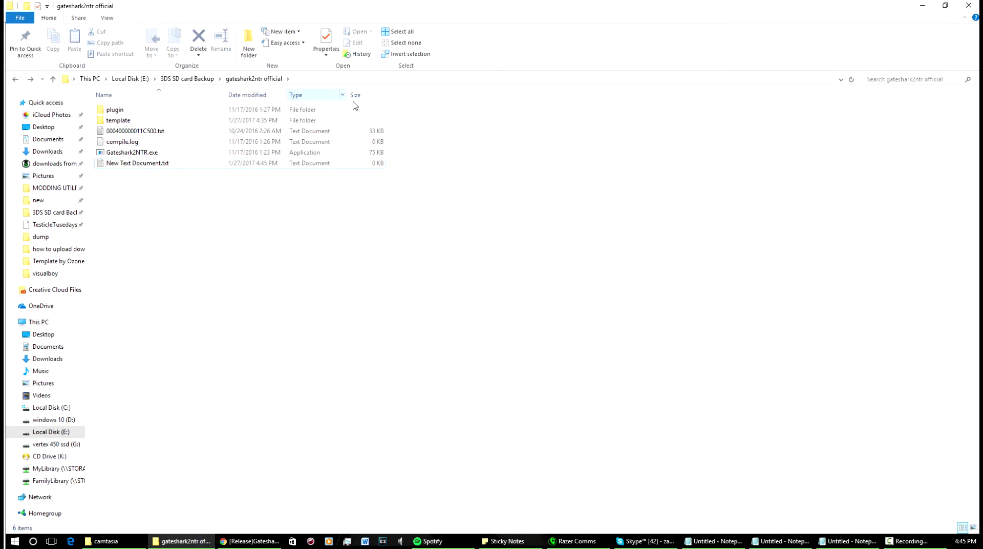
double_click(162, 131)
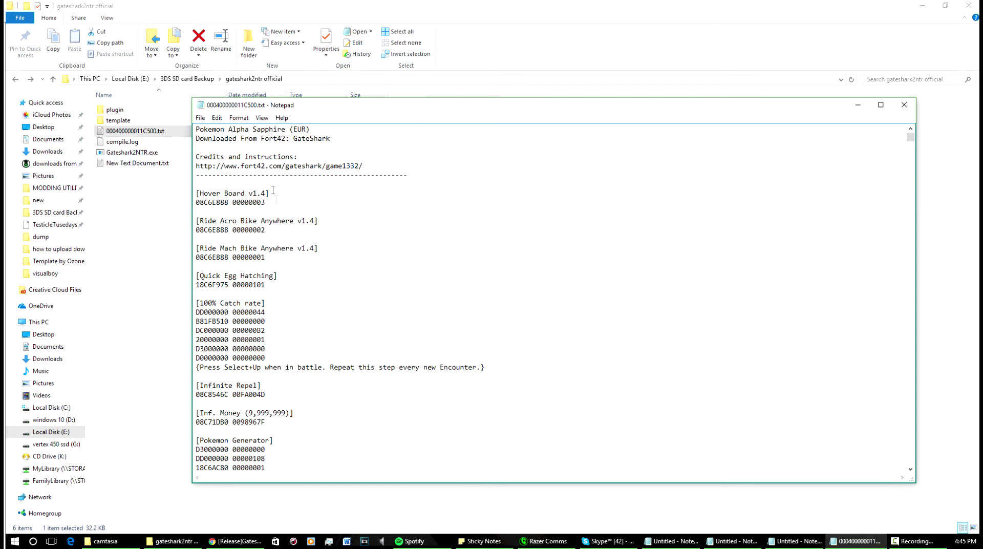
scroll(273, 190, down, 10)
scroll(374, 293, up, 5)
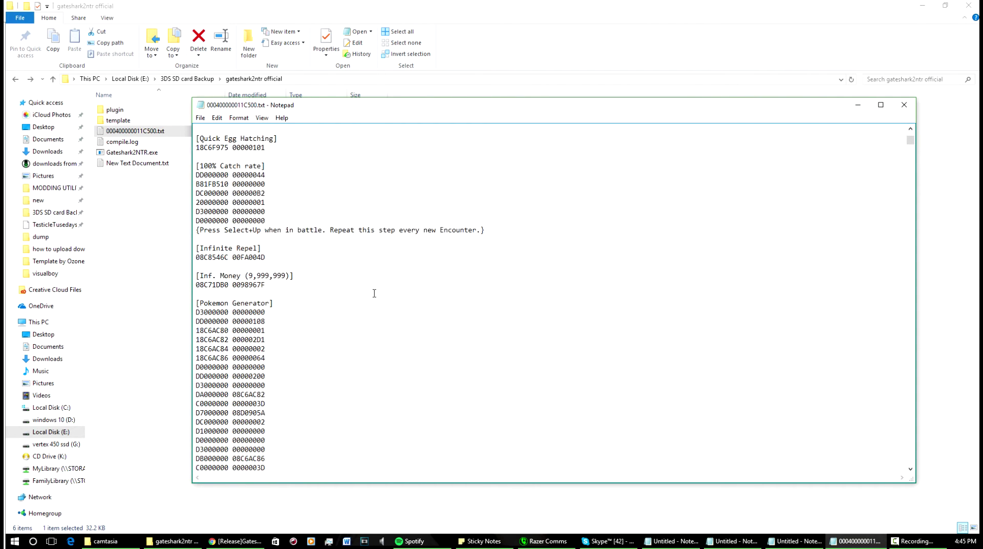
scroll(375, 292, up, 5)
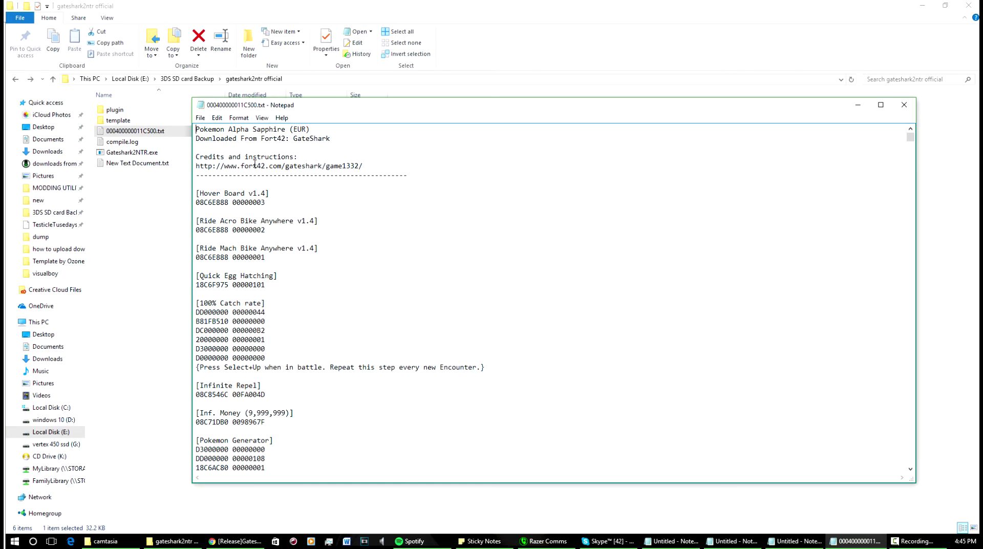
double_click(254, 165)
key(ctrl+c)
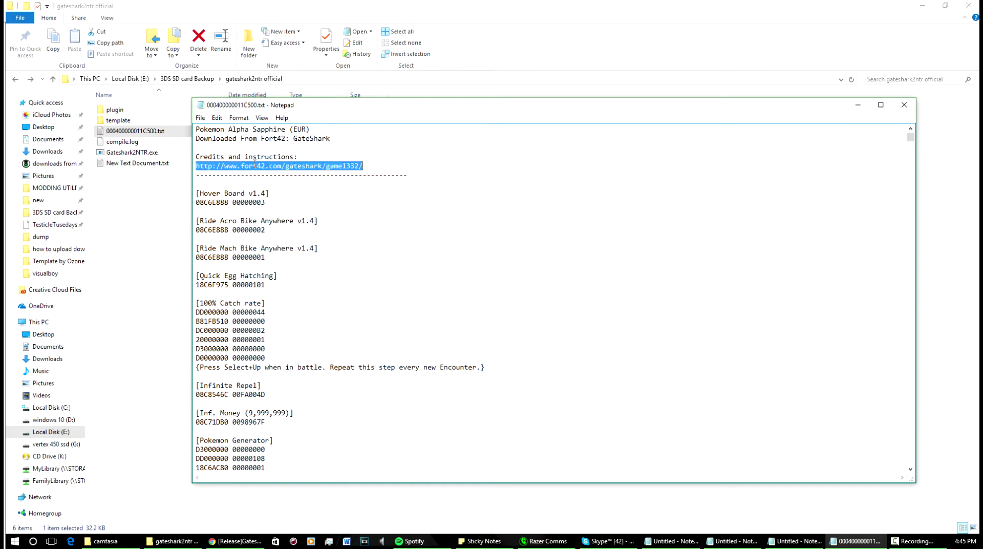
click(186, 215)
key(alt+Tab)
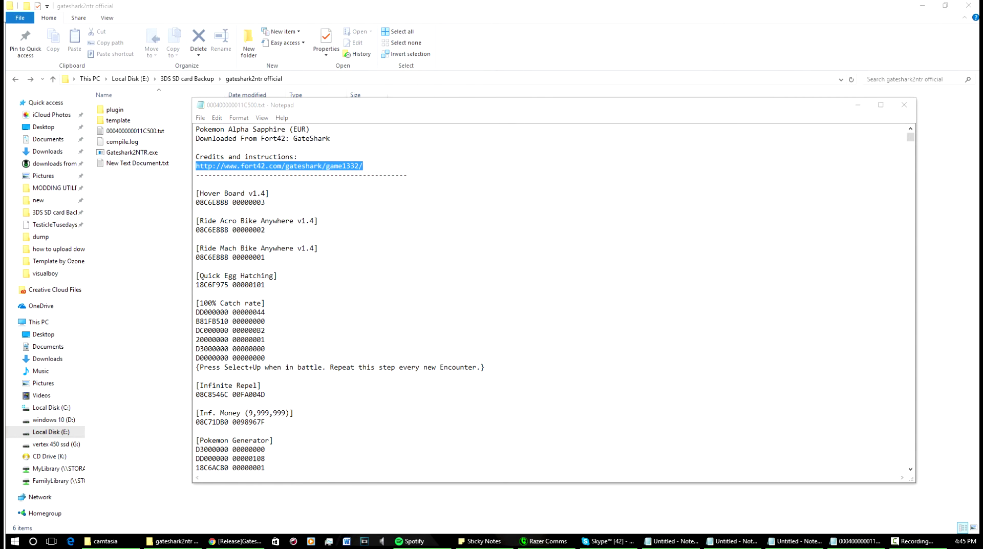
key(alt+Tab)
key(ctrl+t)
key(ctrl+v)
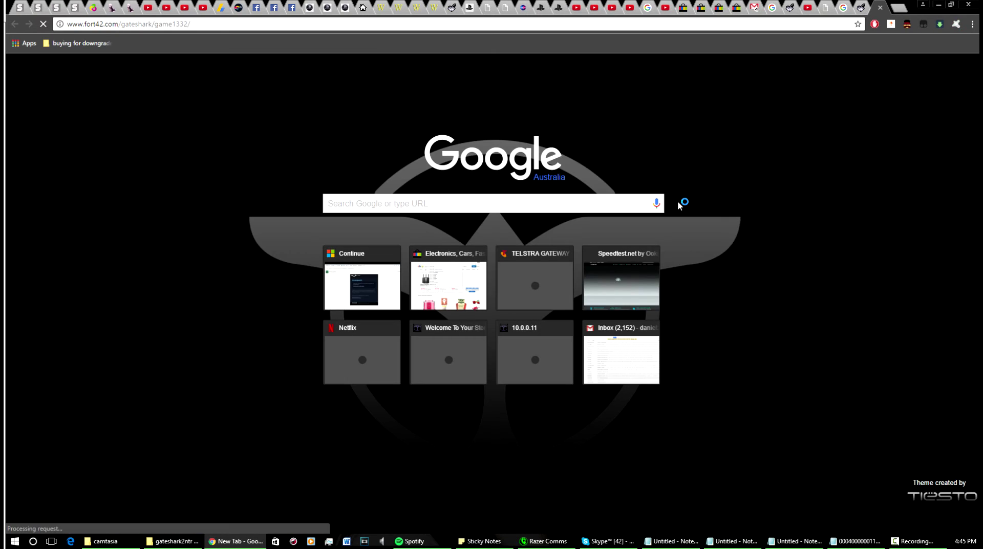
key(Return)
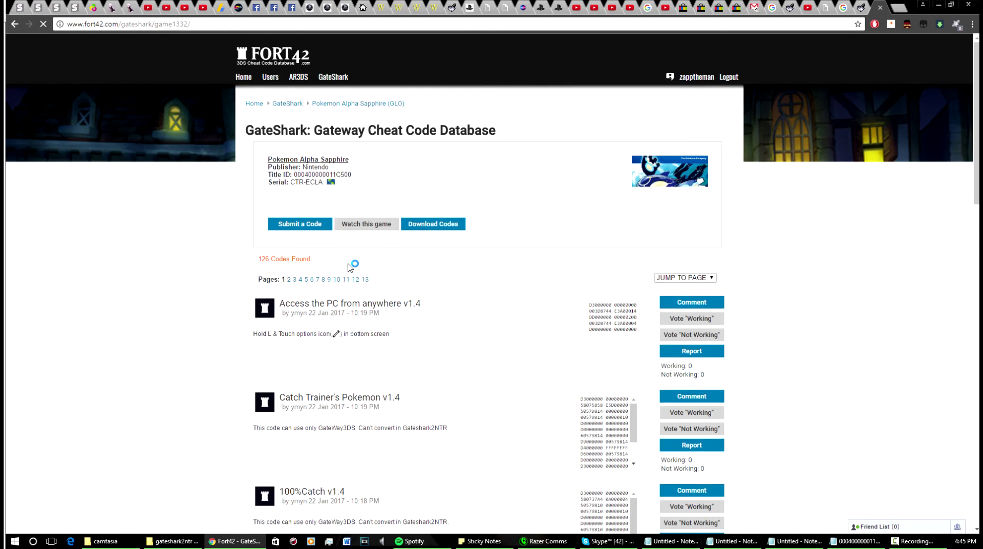
Step: Open the "Access the PC from anywhere v1.4" code entry from the Pokemon Alpha Sapphire code list
scroll(440, 246, down, 2)
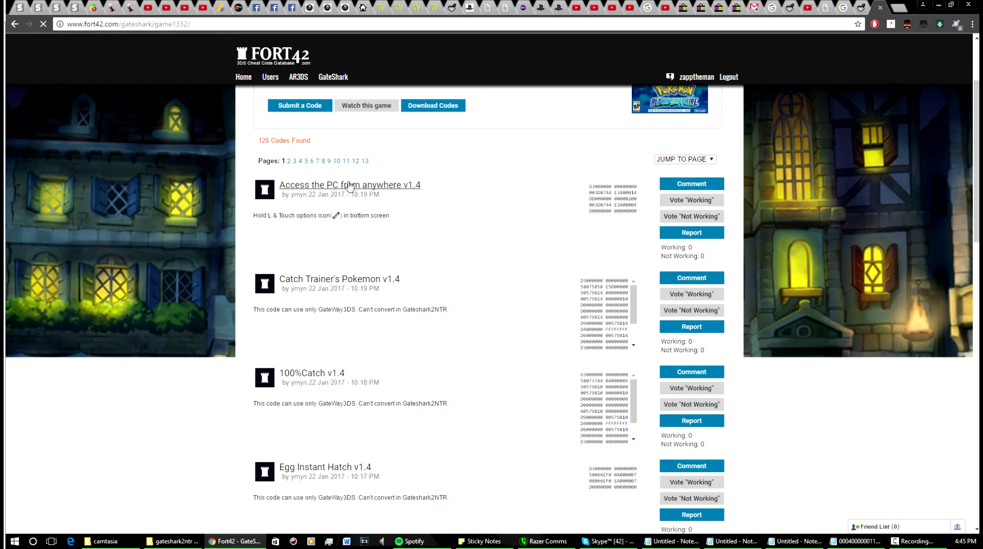
click(387, 185)
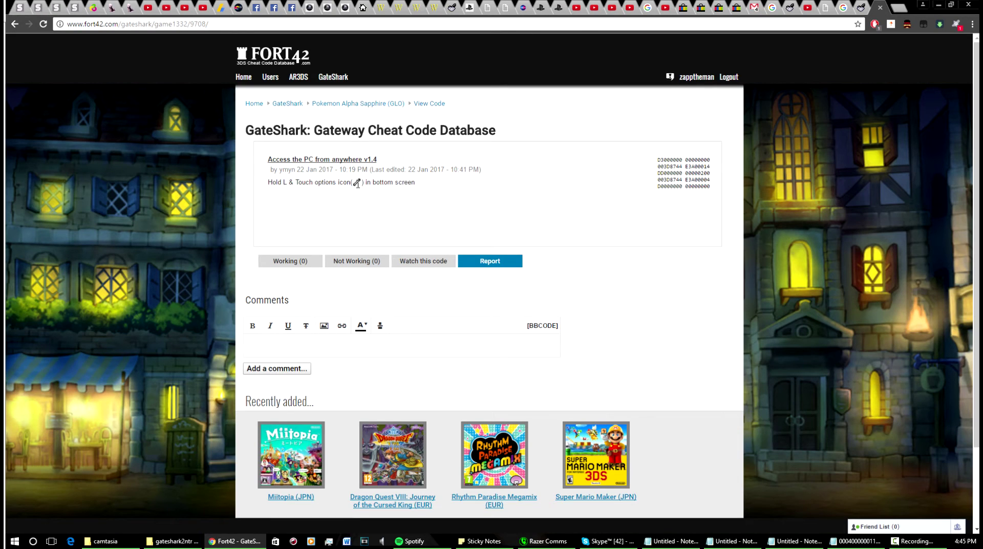
key(alt+Tab)
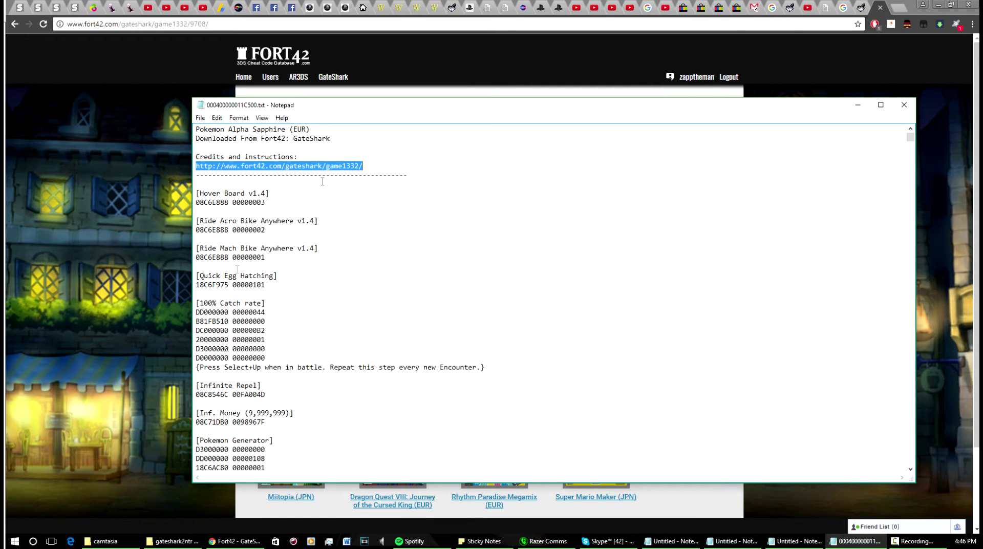
scroll(312, 400, down, 2)
scroll(277, 328, up, 2)
scroll(406, 208, down, 12)
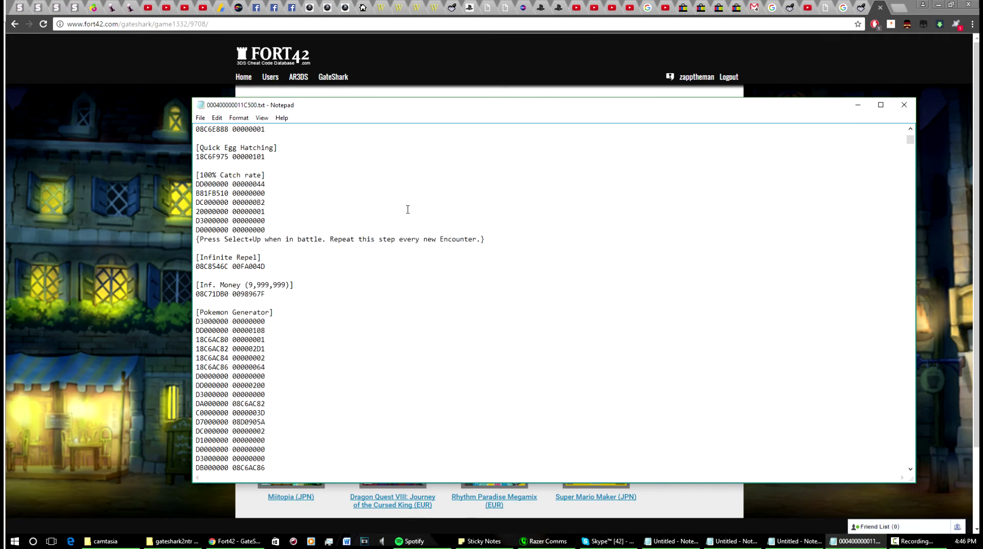
Step: Go to the end of the cheat file and copy the title "Access the PC from anywhere v1.4" from the Fort42 page in Chrome
scroll(408, 209, up, 2)
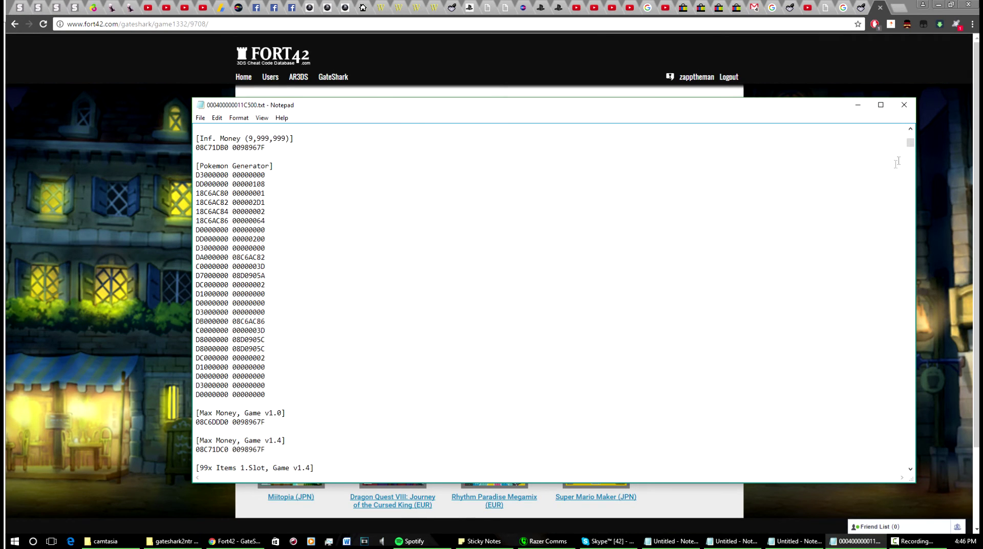
drag(910, 147, 919, 496)
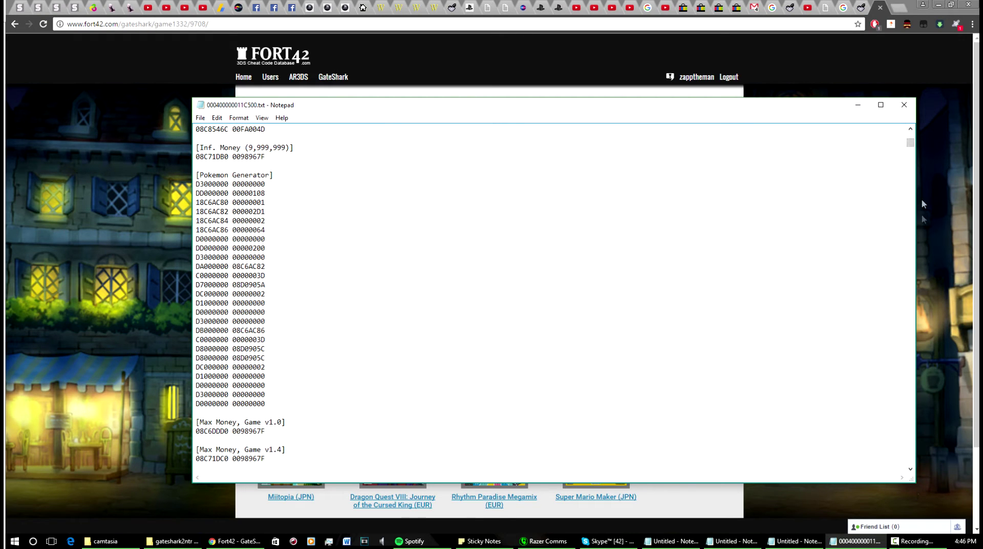
drag(911, 145, 925, 468)
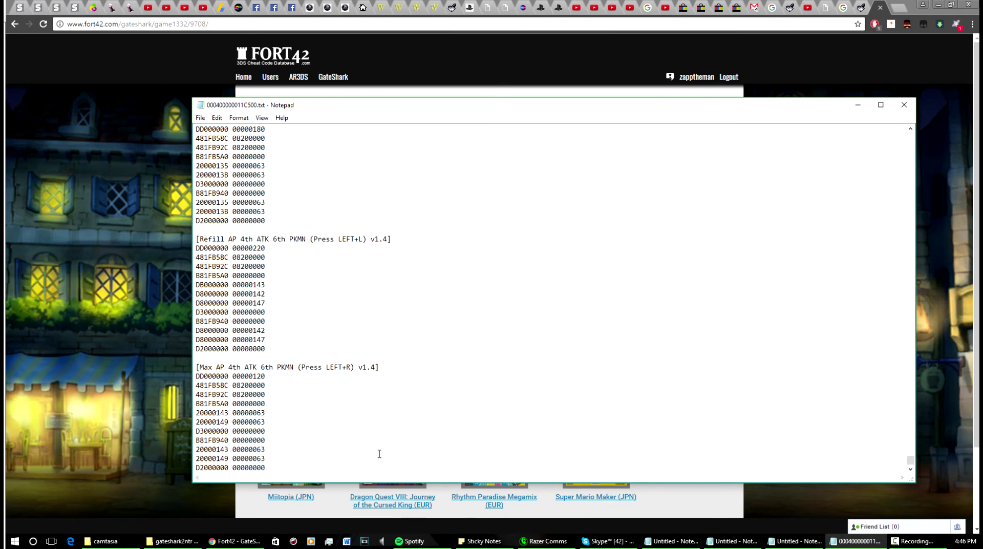
key(ctrl+End)
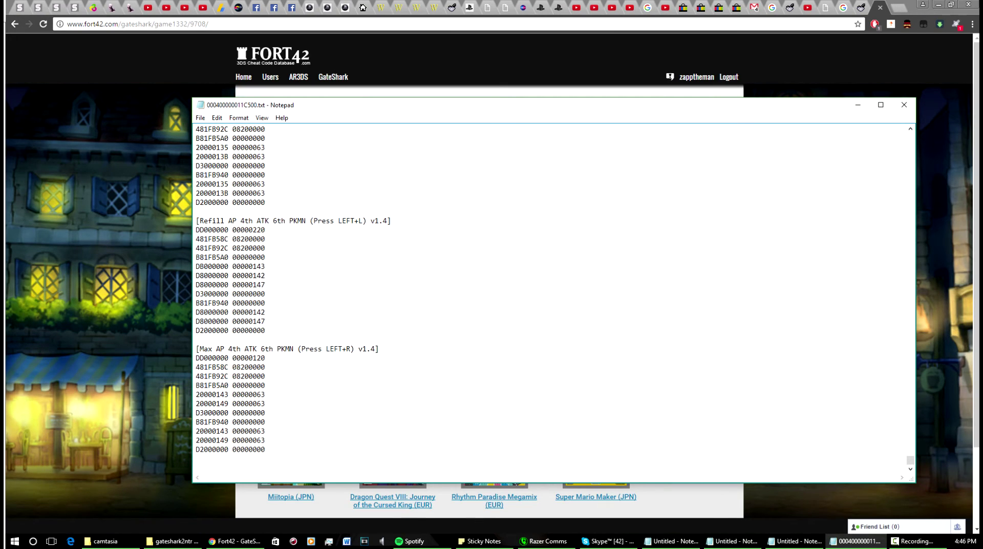
key(alt+Tab)
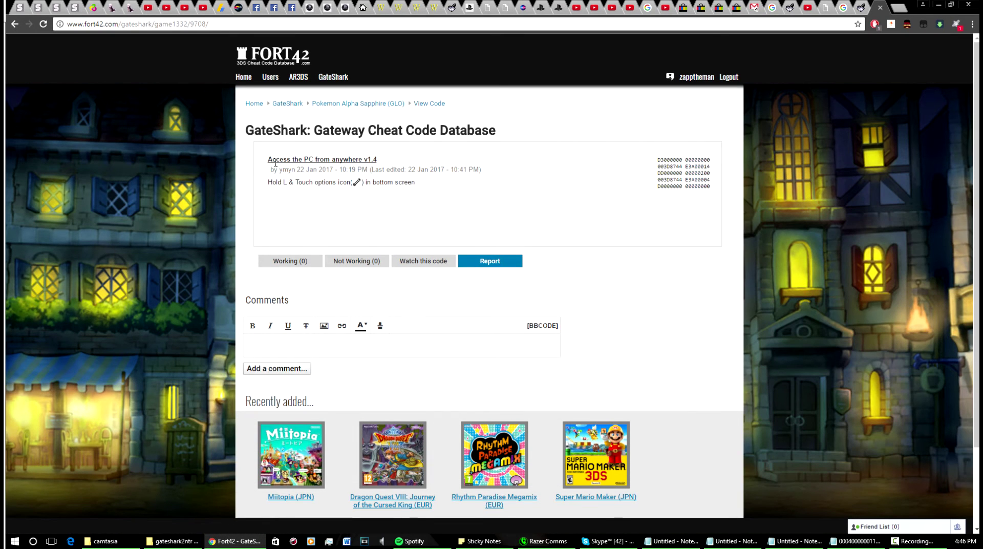
drag(270, 162, 383, 161)
key(ctrl+c)
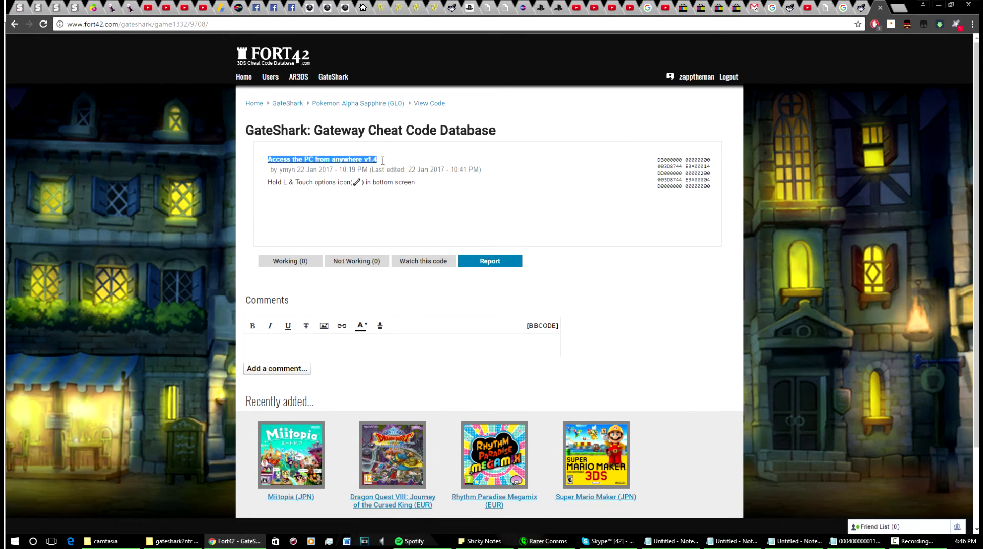
Step: In Notepad, add the heading [Access the PC from anywhere v1.4] at the end of the cheat file, one blank line below the last cheat
key(alt+Tab)
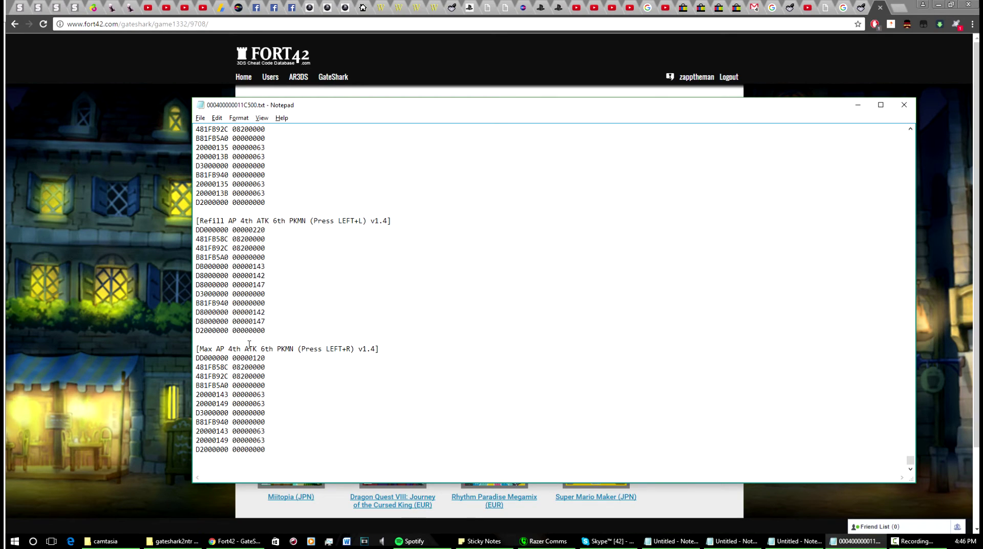
key(BackSpace)
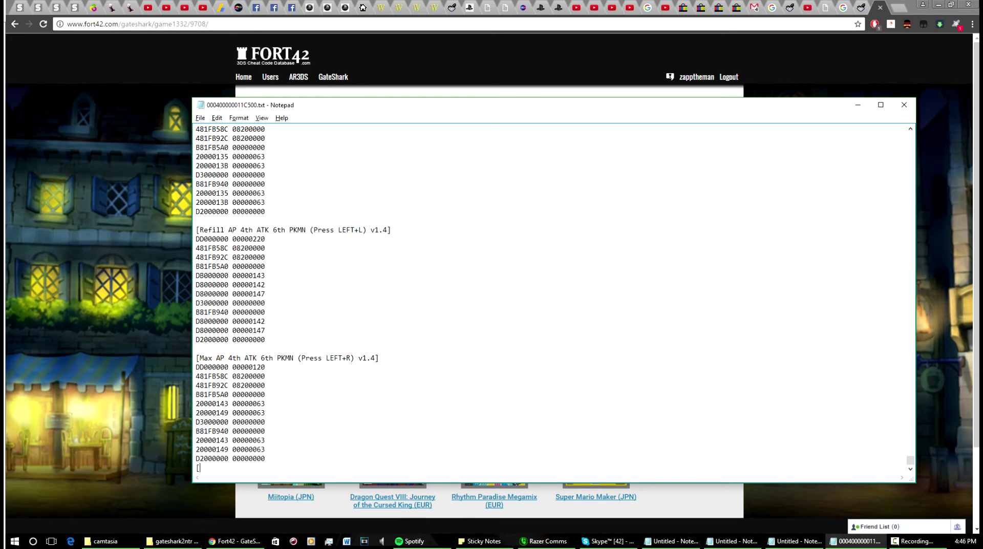
key(Return)
text([)
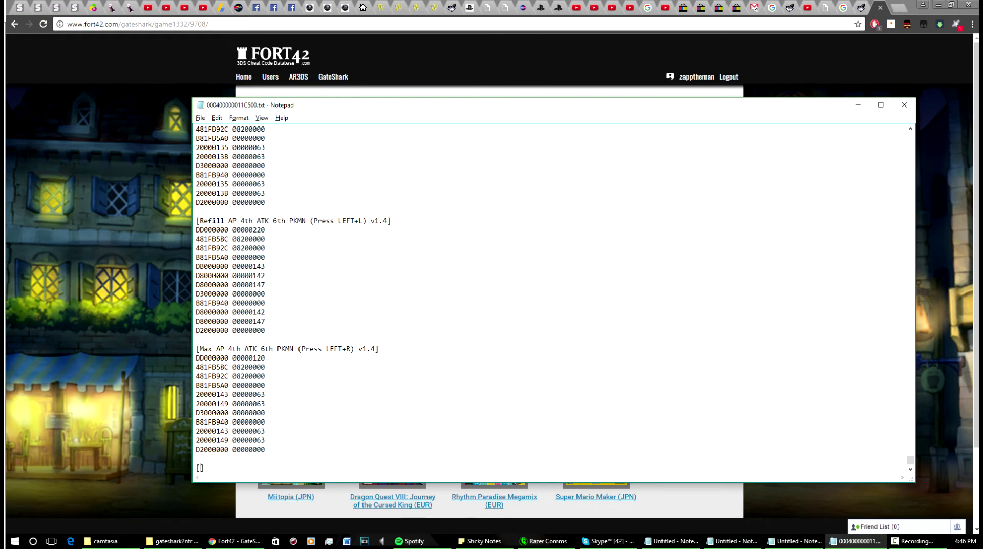
key(ctrl+v)
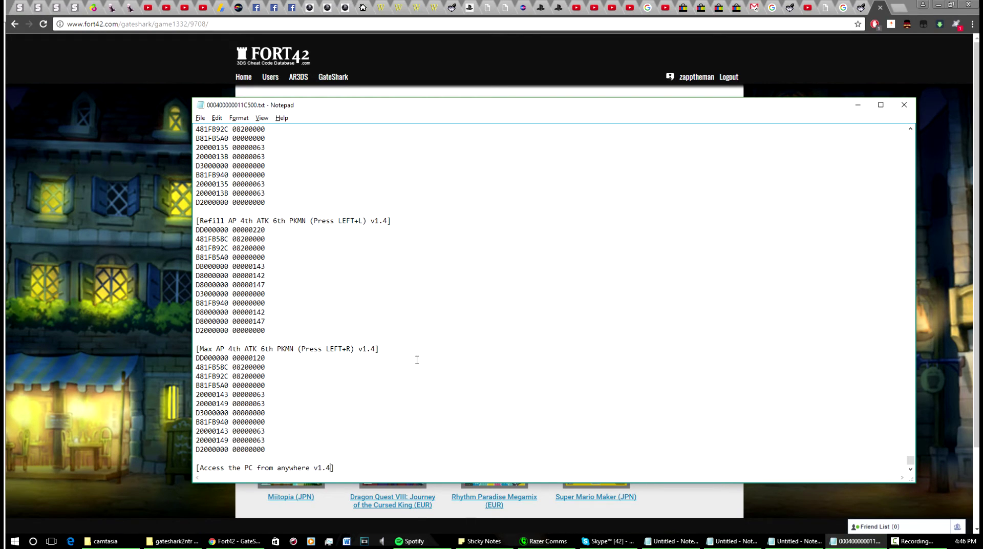
key(Return)
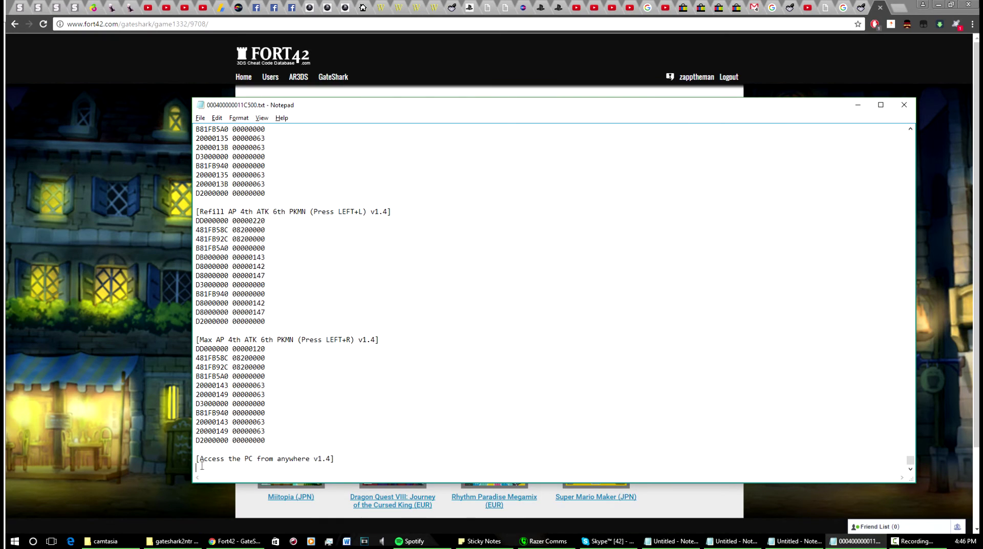
Step: Copy the five code lines of the cheat from the Fort42 page and paste them under the [Access the PC from anywhere v1.4] heading in Notepad
key(alt+Tab)
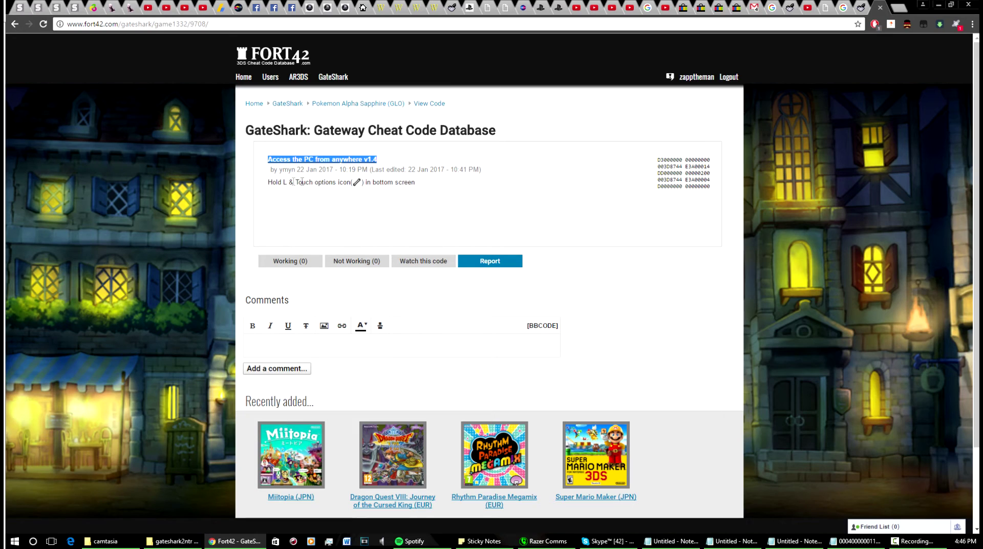
click(658, 159)
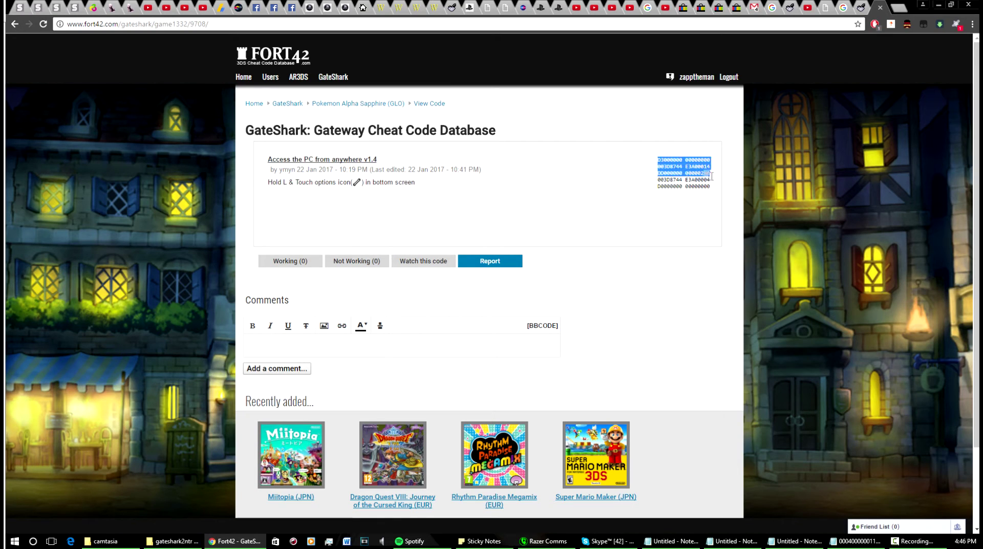
drag(711, 176, 715, 188)
key(alt+Tab)
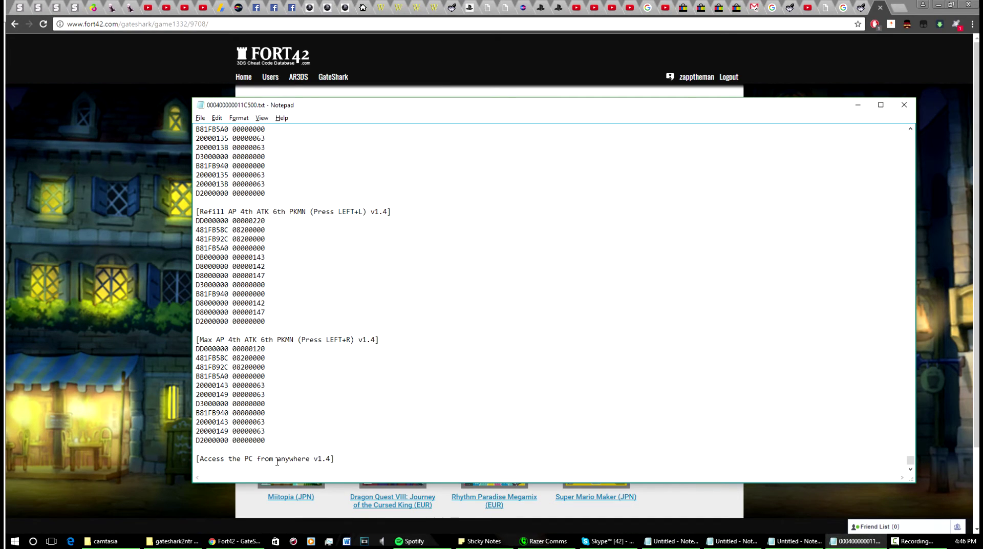
key(ctrl+v)
Step: Examine how the usage note under the [100% Catch rate] cheat is written, near the start of the file
scroll(306, 386, up, 6)
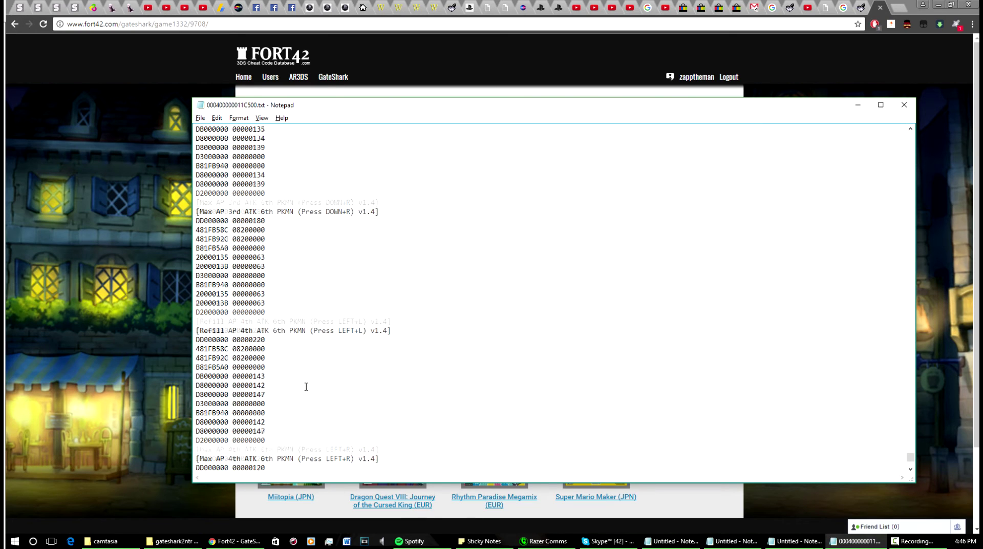
scroll(306, 386, up, 2)
drag(910, 456, 889, 138)
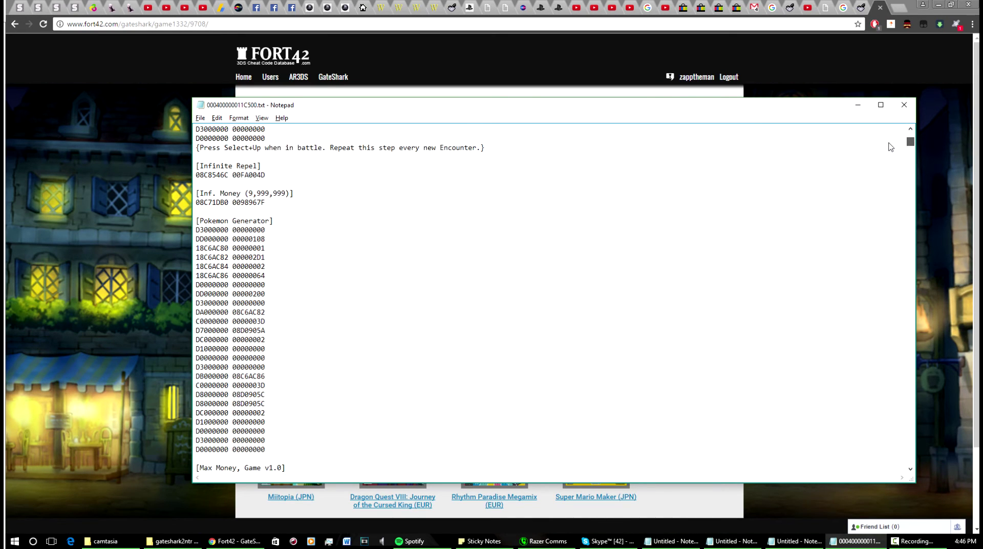
scroll(516, 293, down, 8)
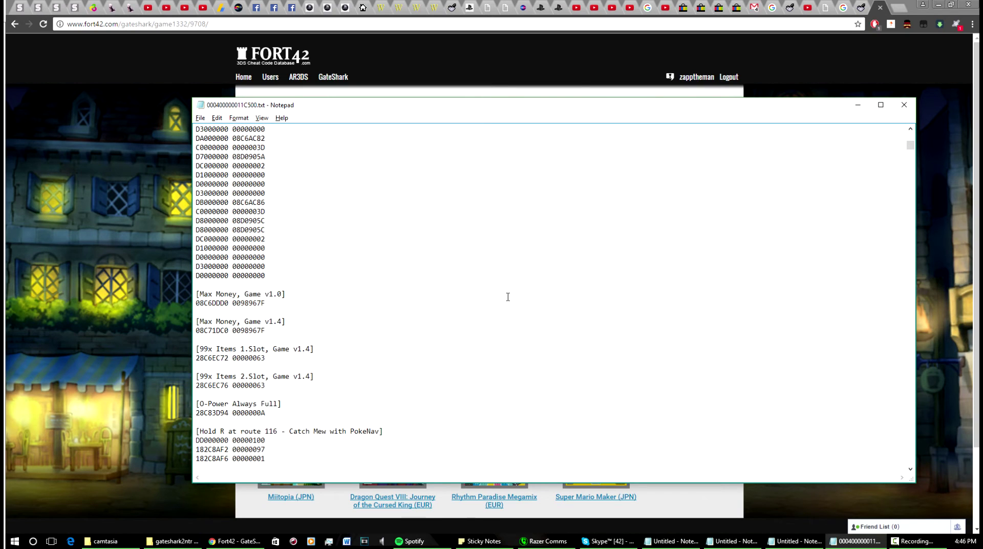
scroll(509, 296, up, 2)
scroll(507, 297, down, 6)
scroll(647, 289, up, 12)
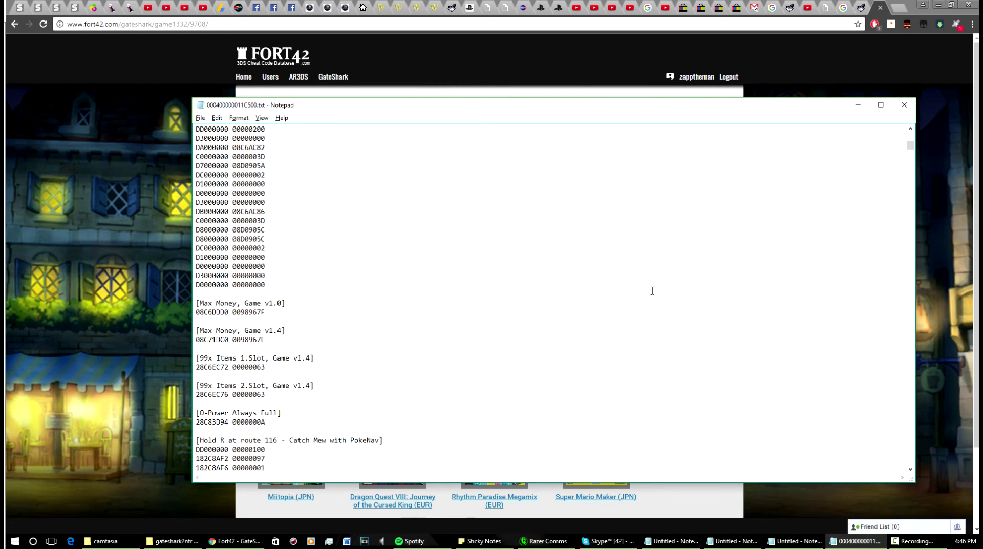
scroll(648, 289, up, 8)
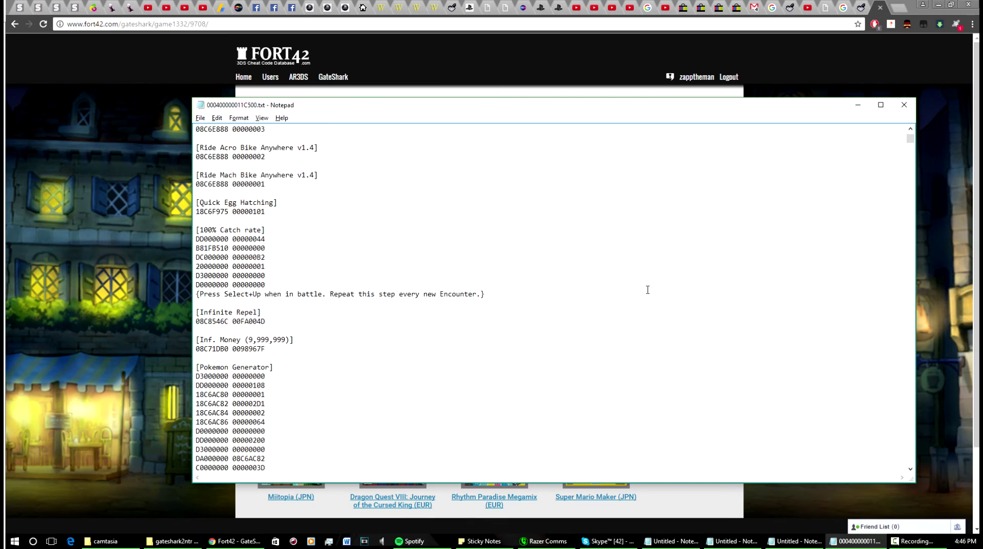
scroll(647, 289, down, 2)
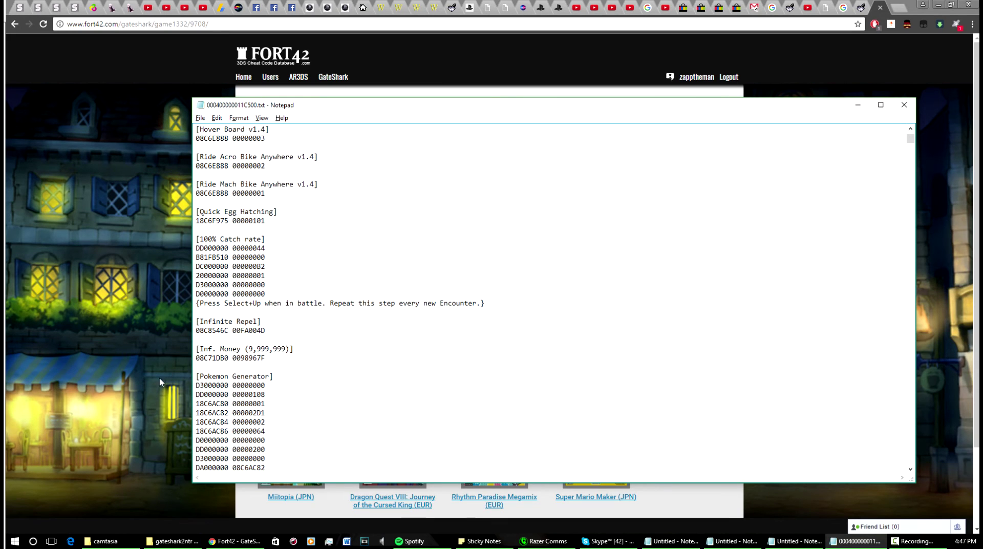
drag(195, 304, 499, 304)
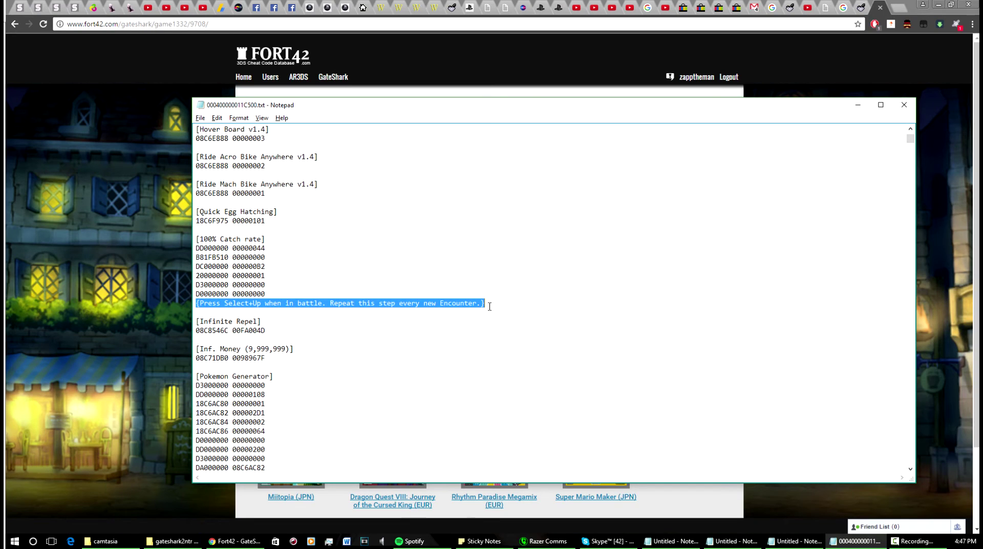
click(490, 306)
Step: Add a line with an empty pair of curly braces below the "Access the PC from anywhere v1.4" code at the end of the file
drag(910, 139, 903, 460)
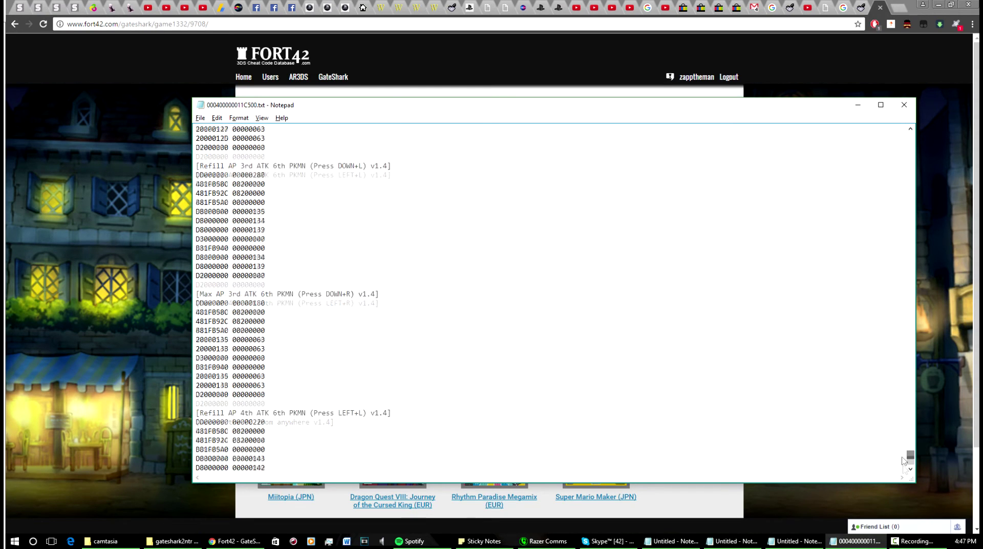
click(282, 456)
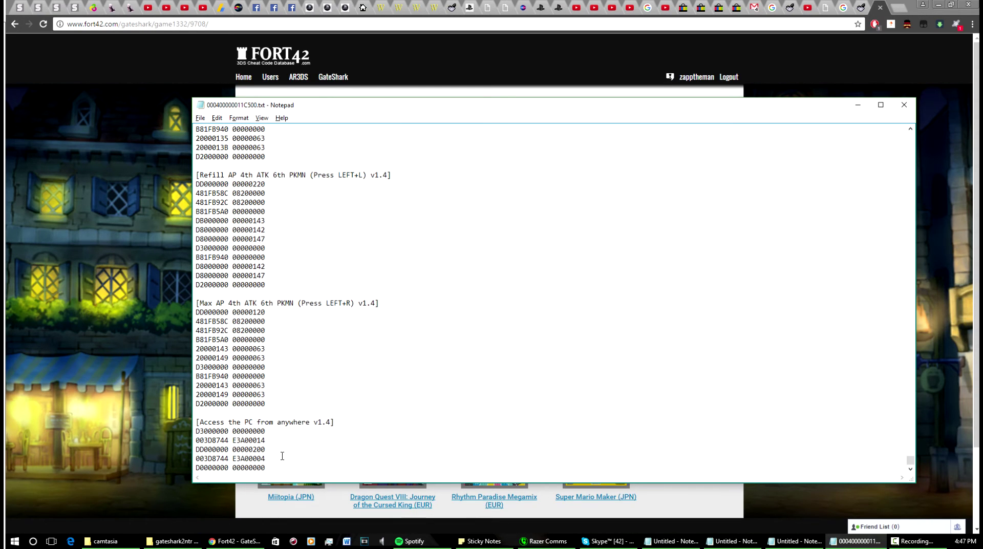
key(Return)
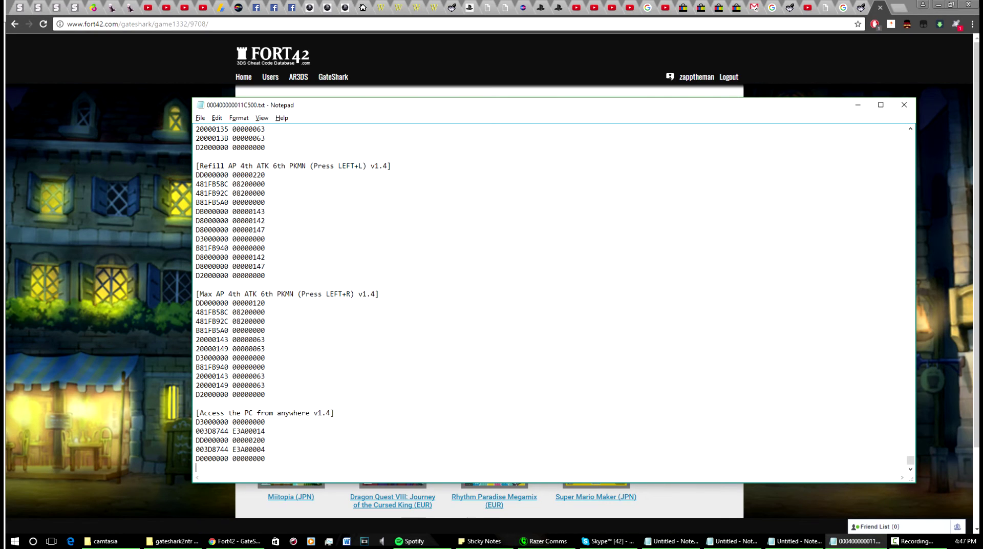
text({})
Step: Put the Fort42 description "Hold L & Touch options icon(✎) in bottom screen" between the braces, and save and close the cheat file
key(alt+Tab)
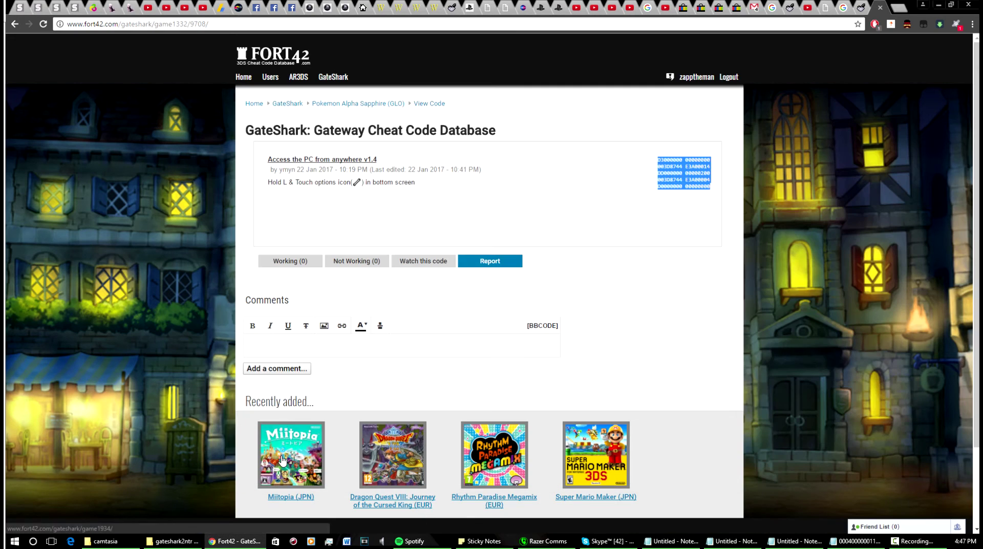
drag(268, 181, 361, 182)
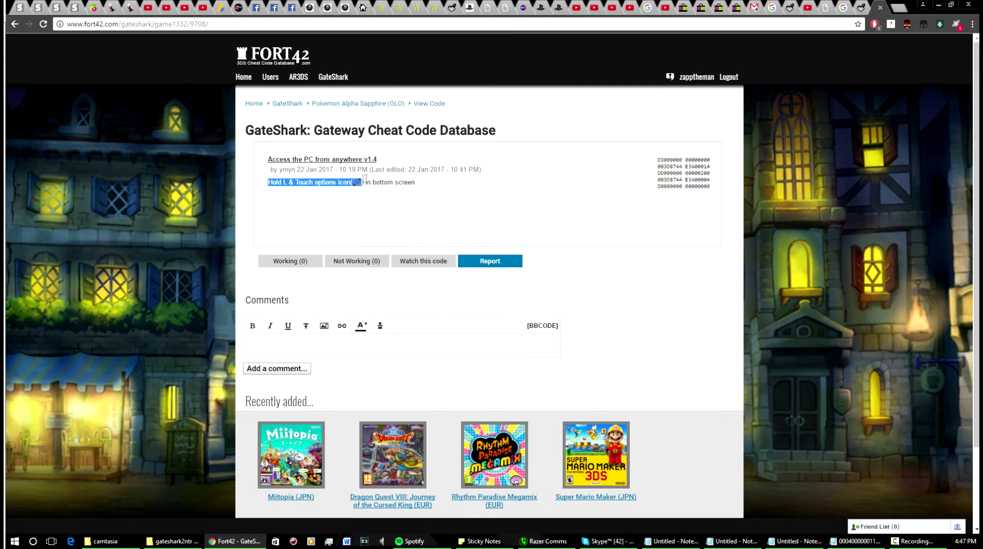
click(403, 182)
triple_click(409, 181)
key(alt+Tab)
text(Hold L & Touch options icon(✎) in bottom screen)
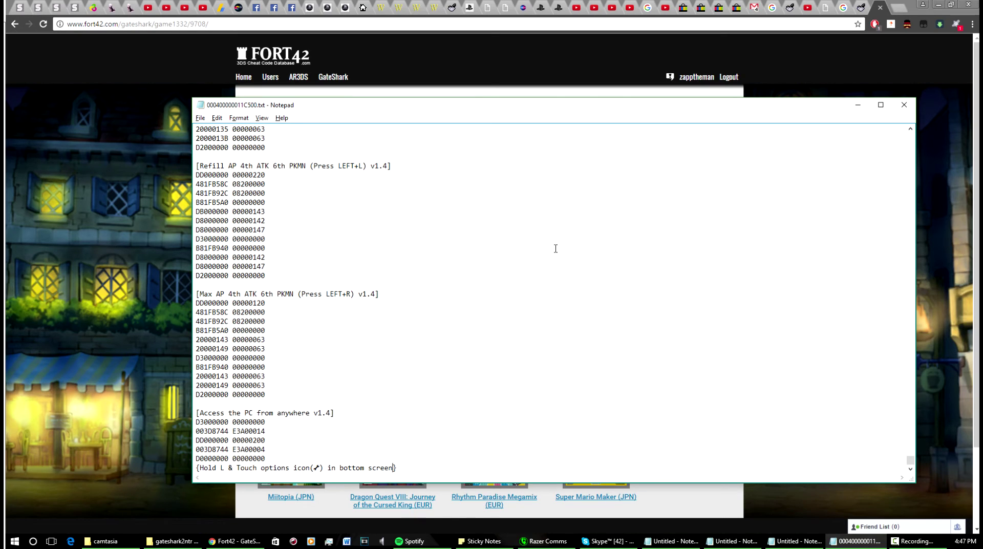
click(904, 105)
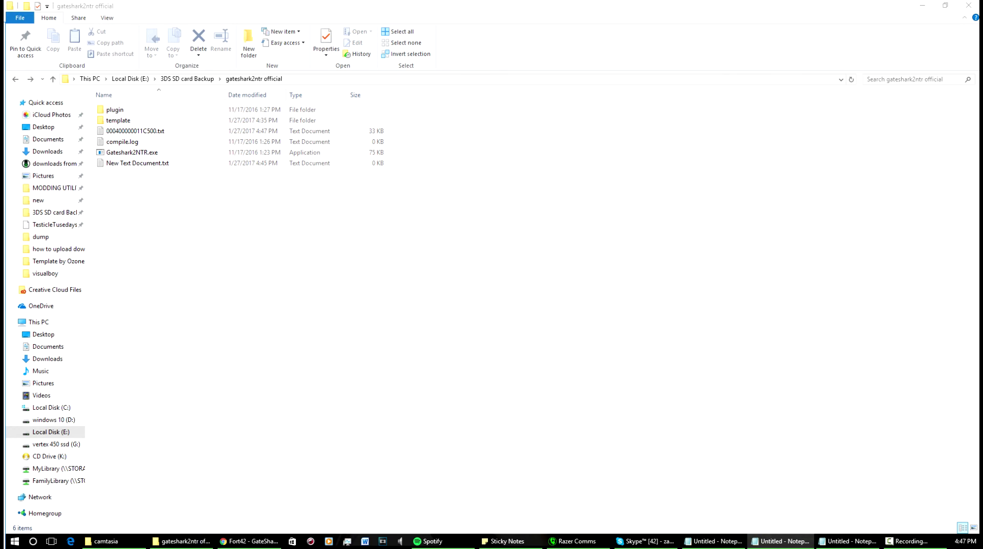
Step: Check the contents of the plugin folder in gateshark2ntr official, and permanently delete that folder
click(514, 333)
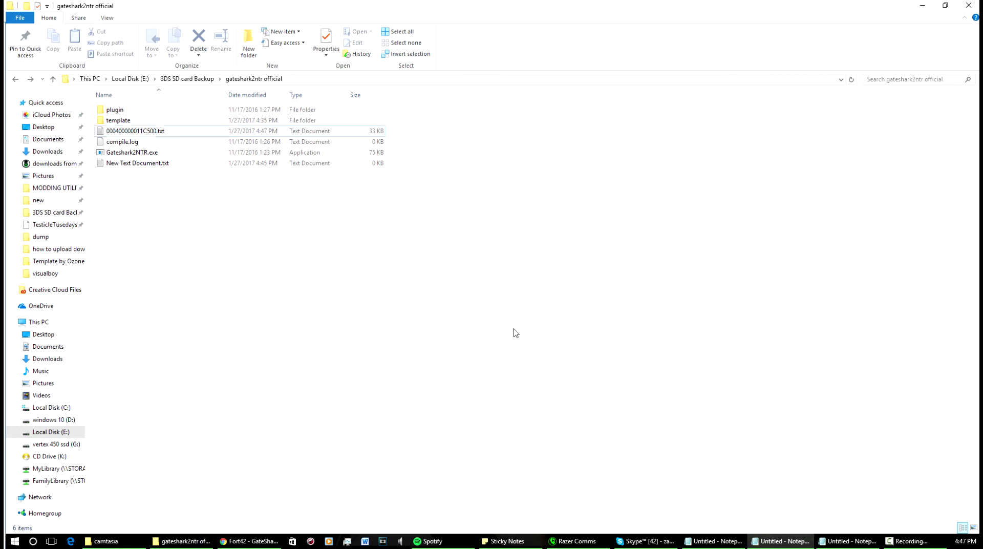
double_click(144, 111)
click(173, 113)
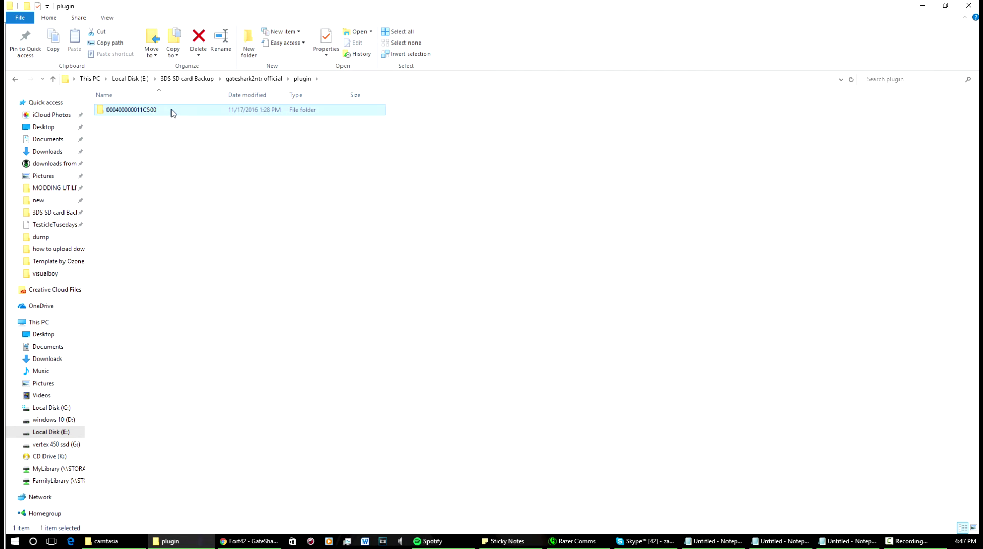
key(BackSpace)
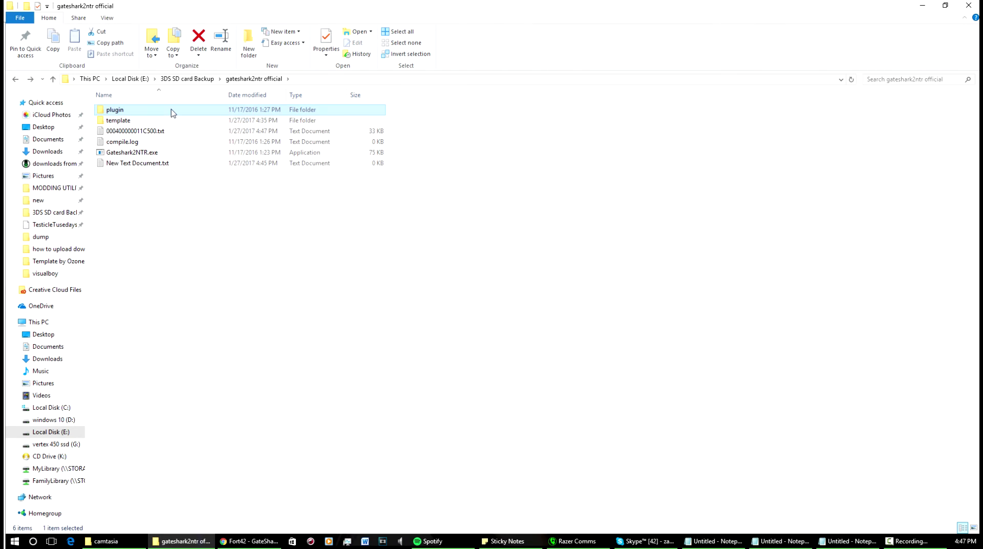
key(shift+Delete)
key(Return)
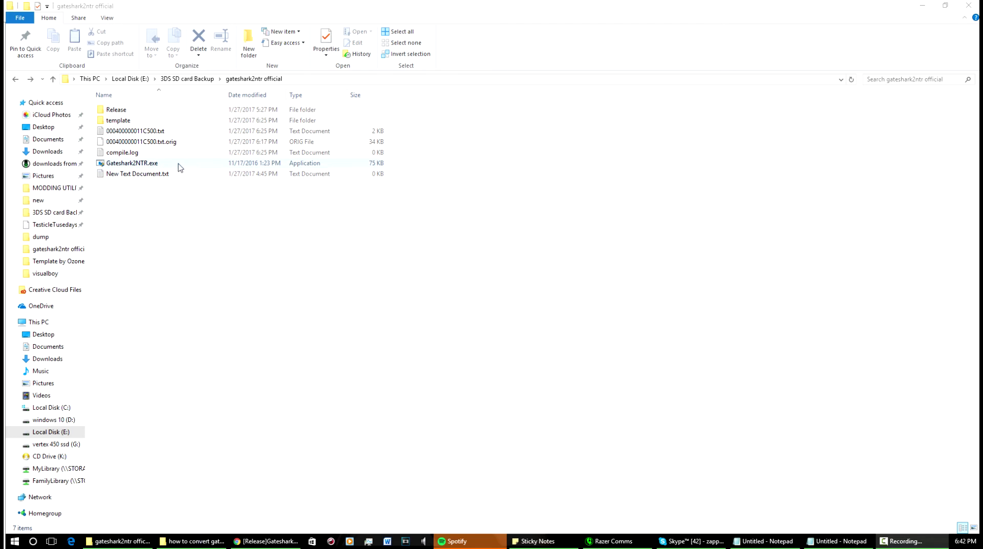
Step: Make sure Gateshark2NTR.exe is set to run as an administrator in its compatibility properties, and close the properties
click(122, 164)
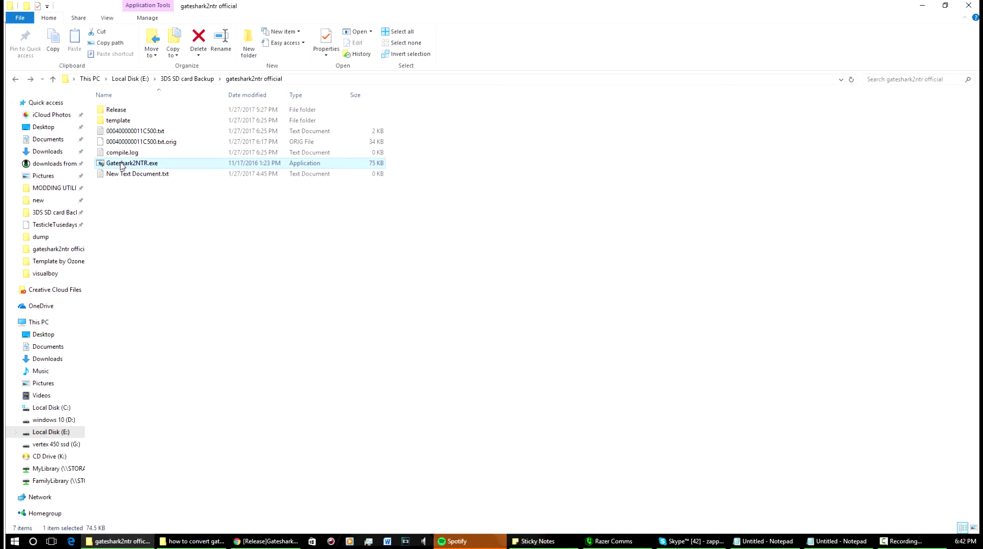
right_click(122, 164)
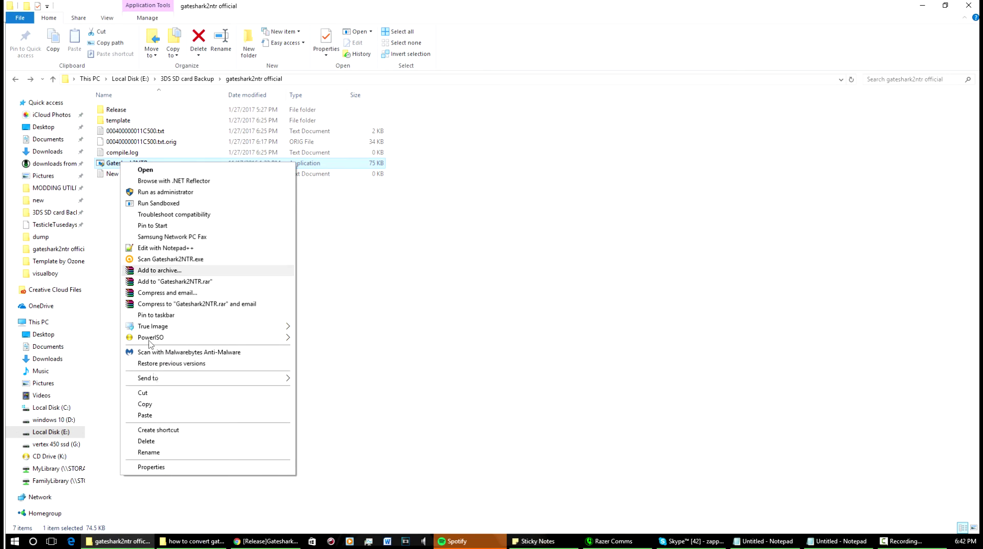
click(174, 465)
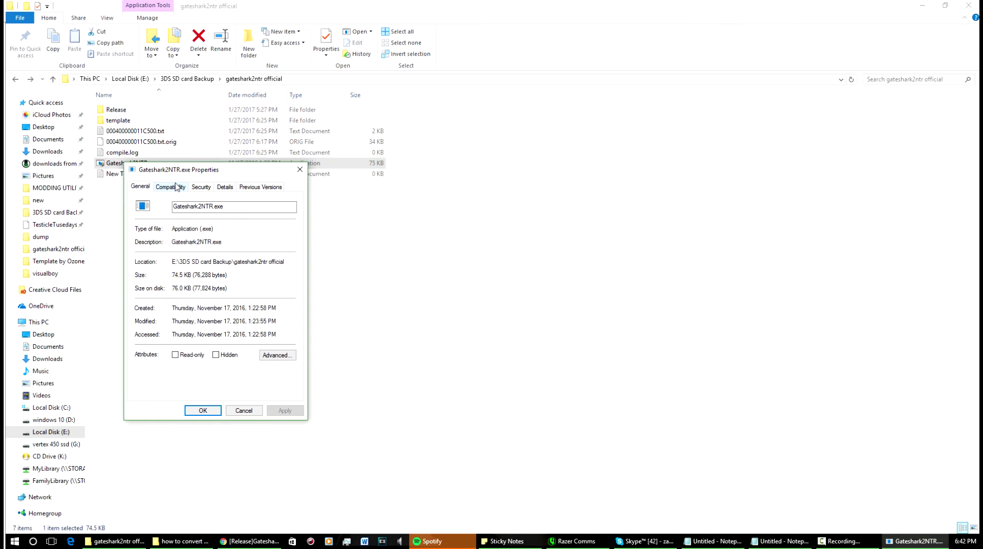
click(175, 186)
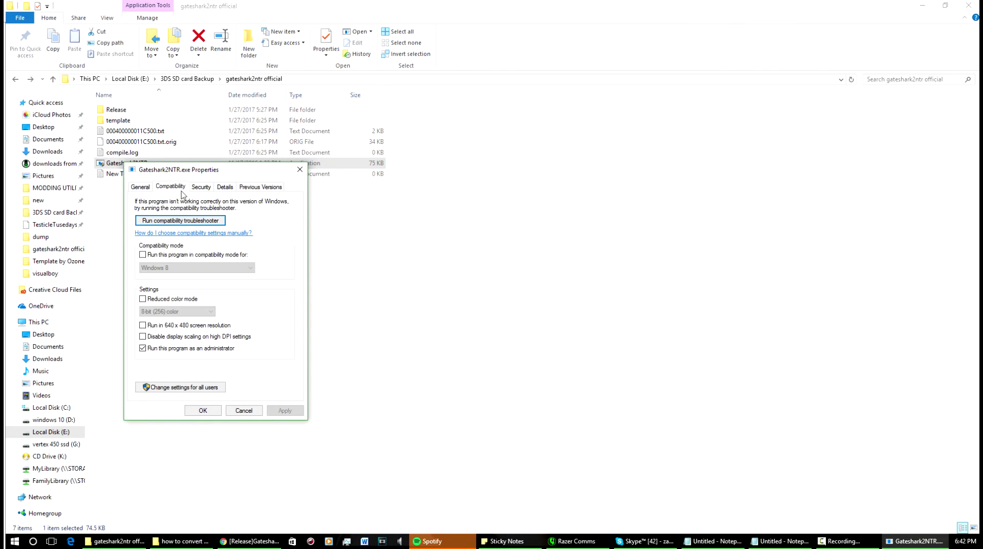
click(143, 348)
click(203, 410)
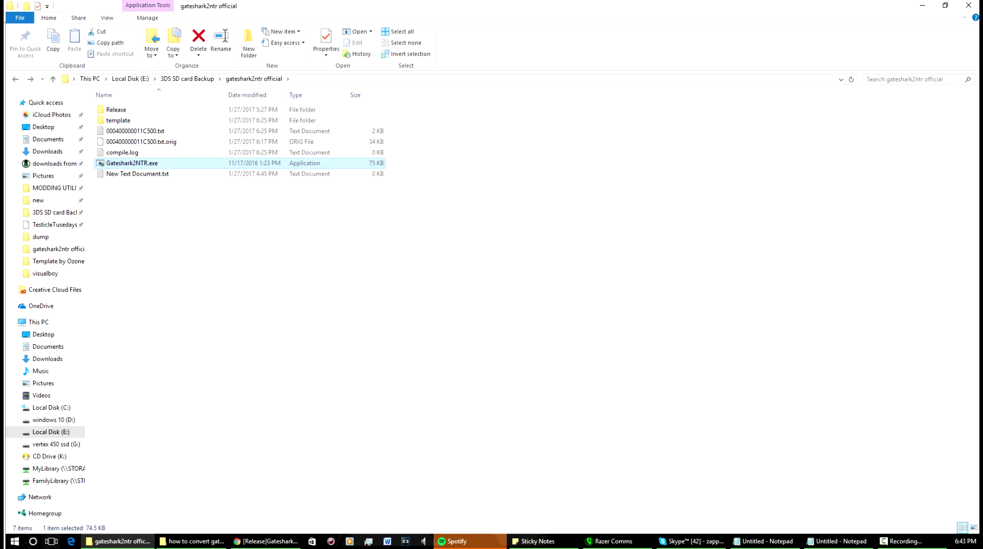
click(14, 542)
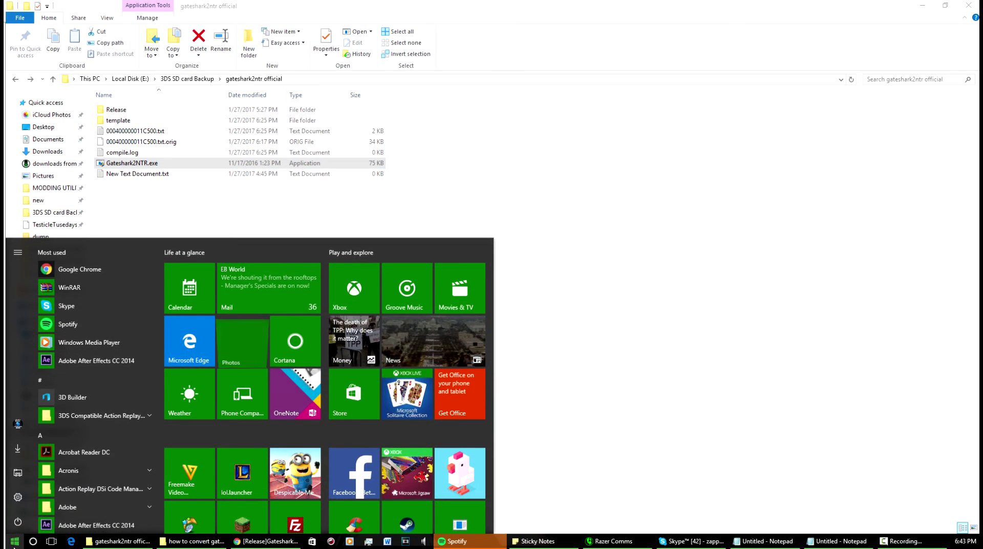
click(14, 542)
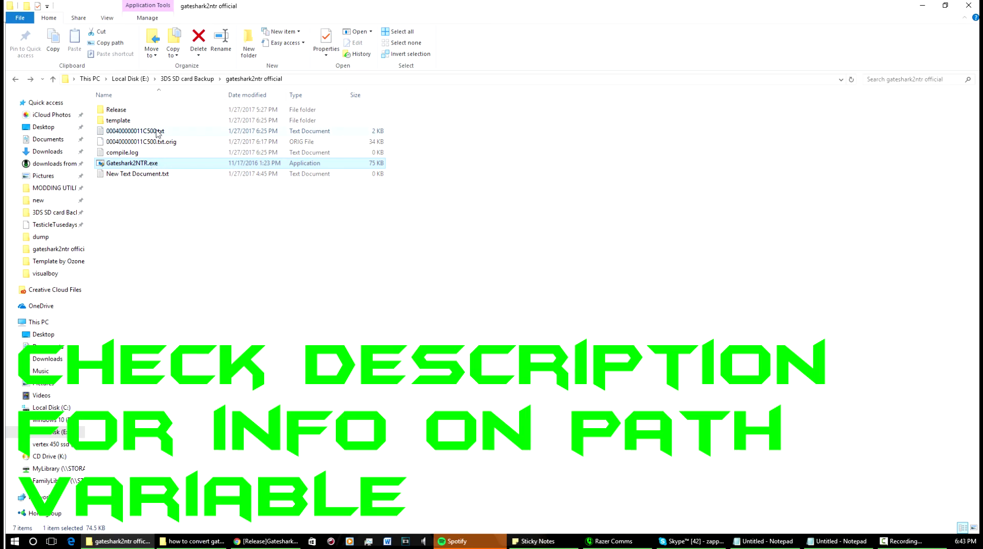
click(175, 131)
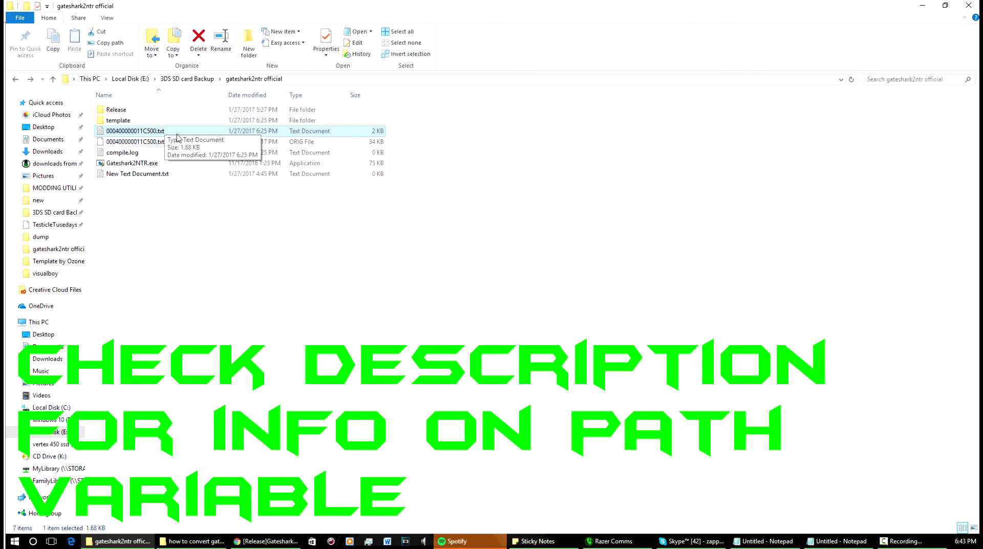
drag(176, 131, 197, 168)
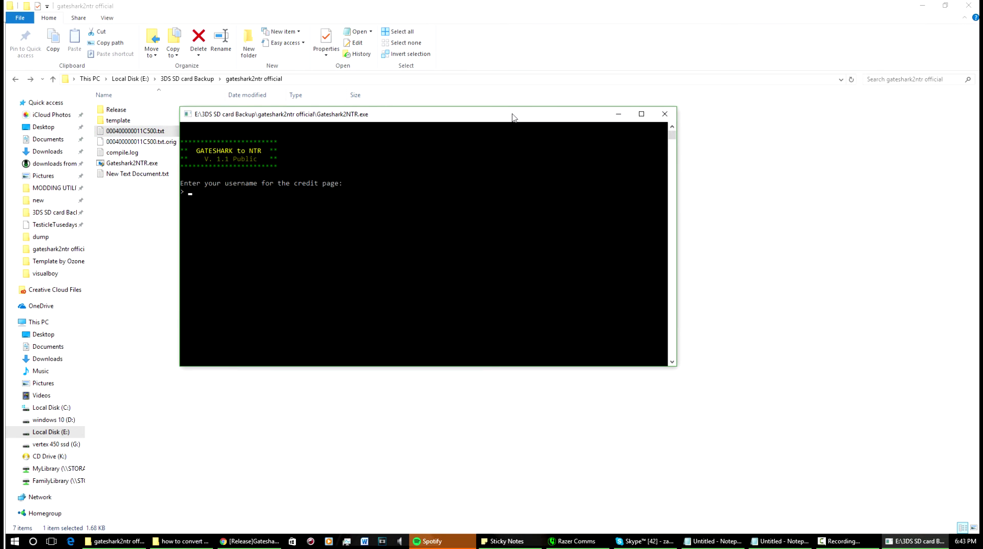
text(zapptheman)
key(BackSpace)
key(BackSpace)
key(BackSpace)
key(BackSpace)
key(BackSpace)
key(BackSpace)
key(BackSpace)
key(BackSpace)
key(BackSpace)
key(BackSpace)
Step: Enter apexglitches as the username for the credit page, let the converter compile the plugin, and exit it
text(apexglitches)
key(Return)
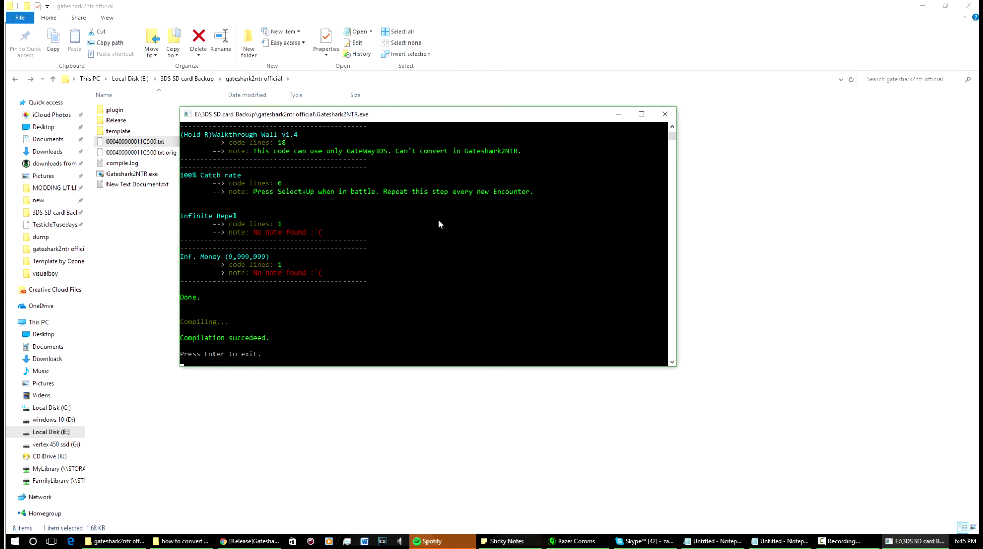
click(438, 233)
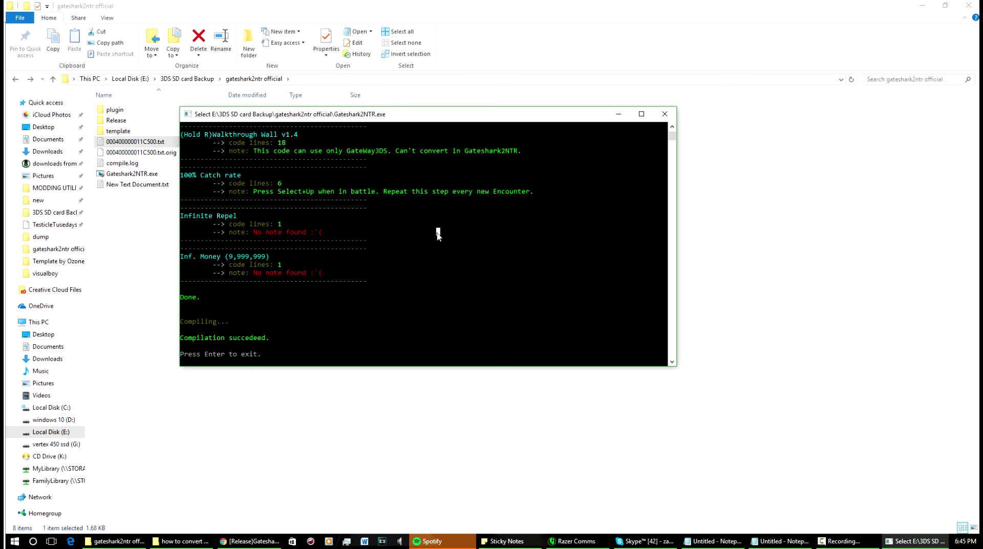
key(Return)
click(437, 236)
key(Return)
click(330, 265)
key(Return)
key(Return)
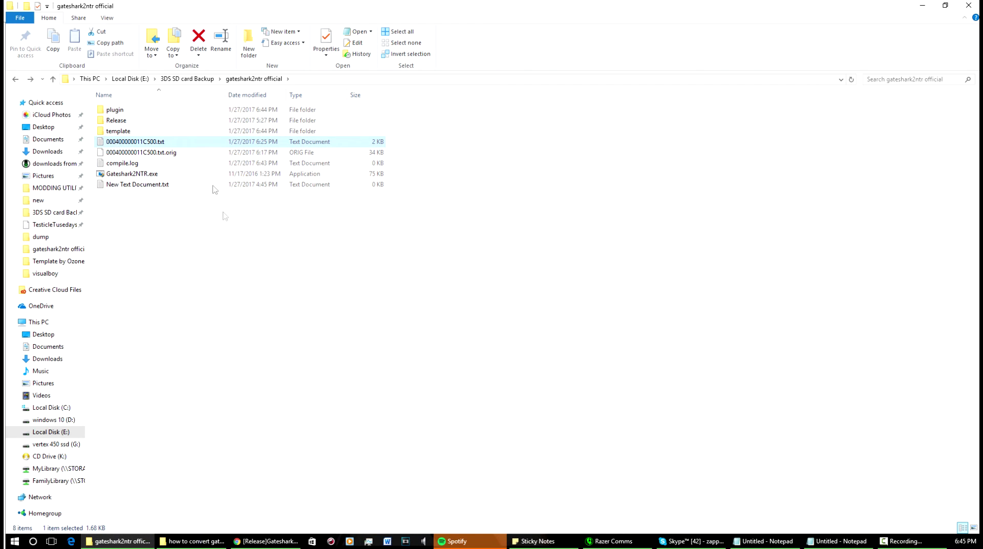
double_click(148, 110)
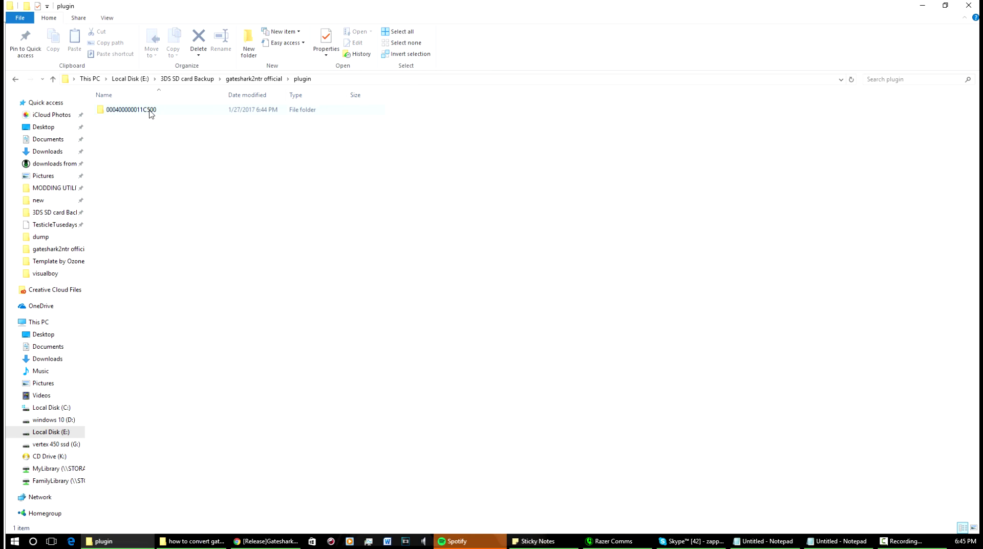
double_click(157, 109)
click(148, 111)
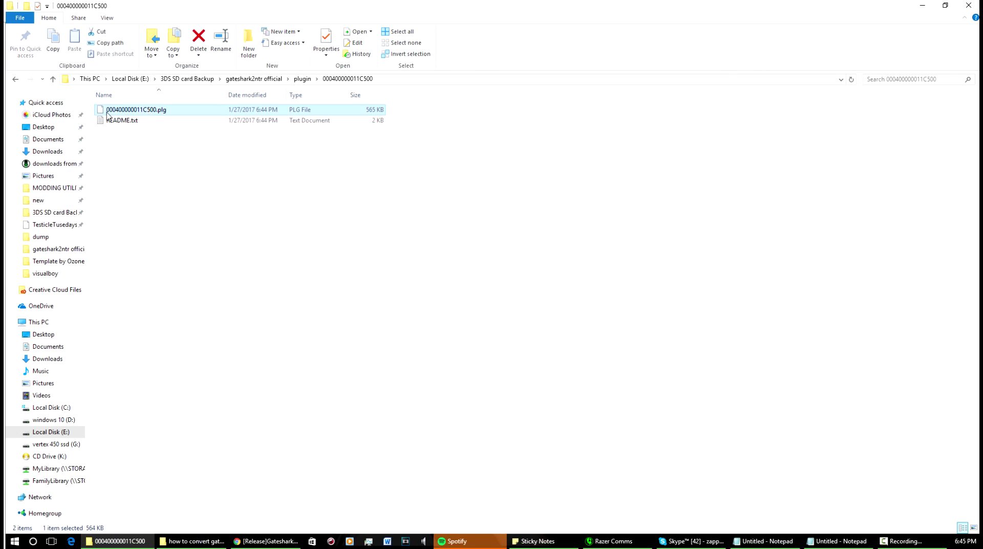
click(133, 111)
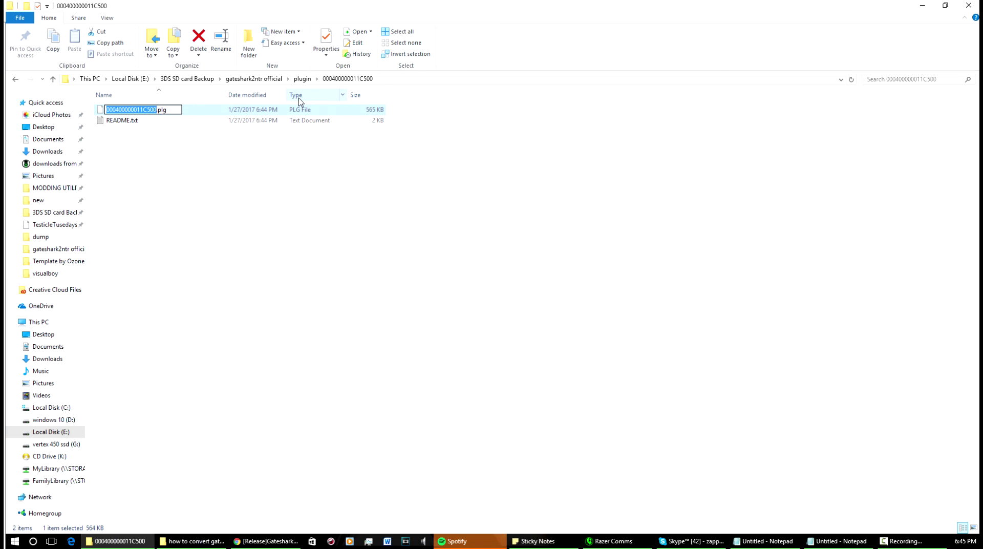
text(cheat)
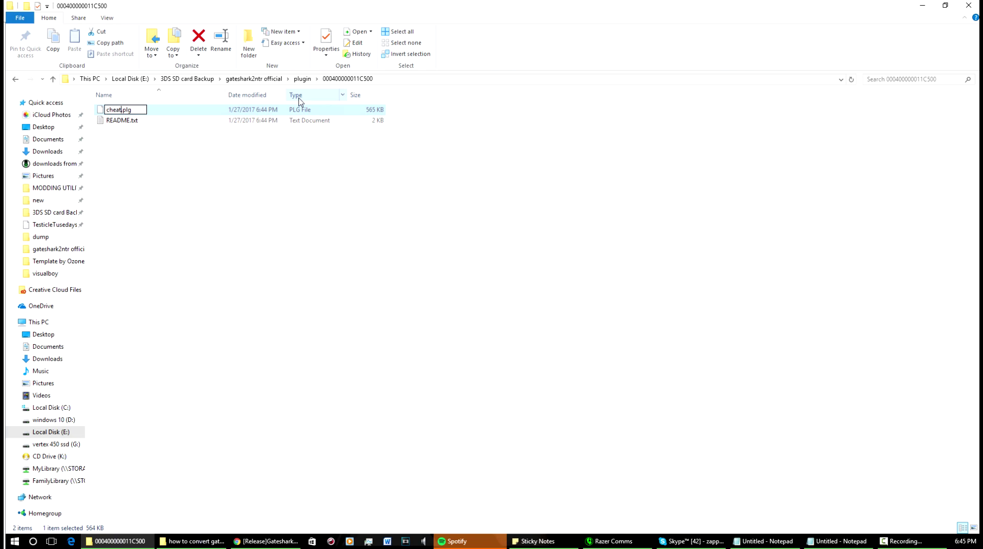
key(Return)
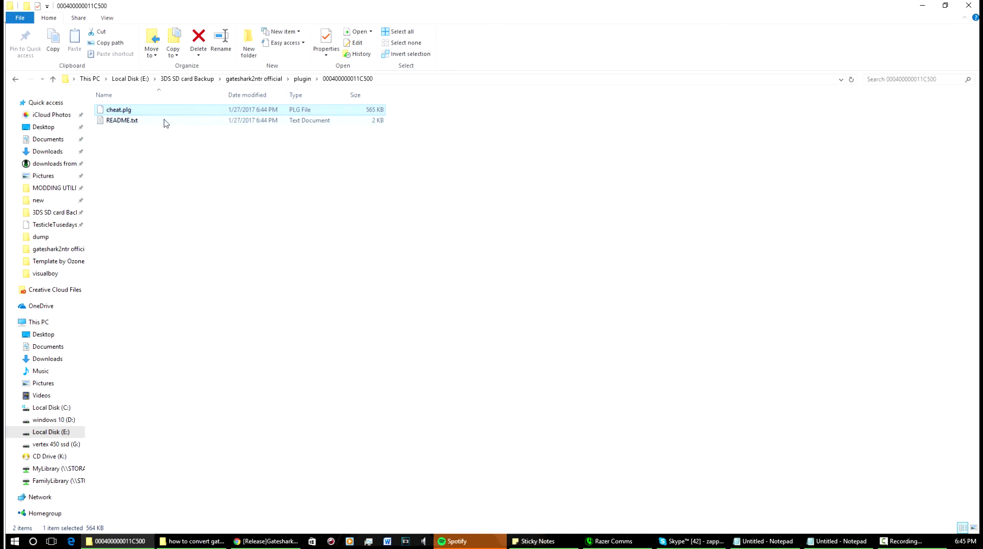
click(302, 79)
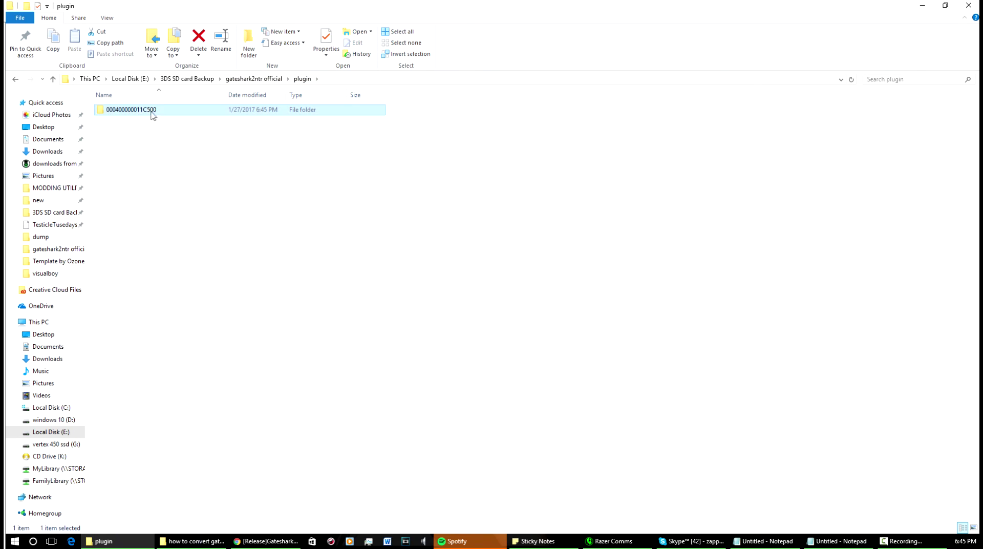